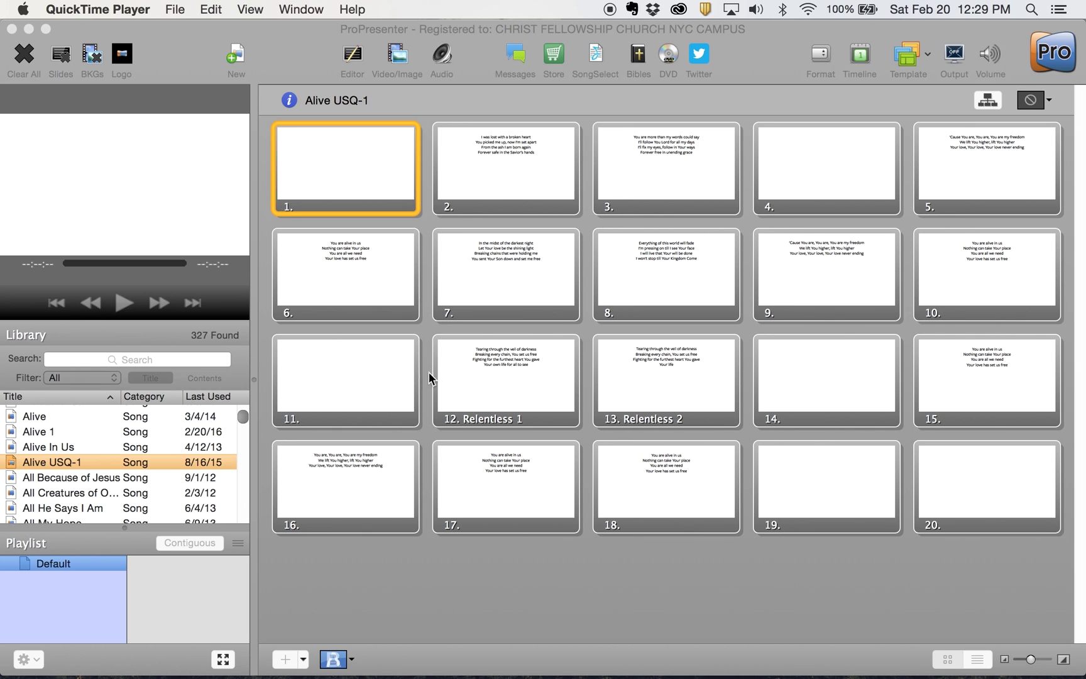
Compare against the Alive song, then open Alive USQ-1 slide 1 in the slide editor.
{"action": "left_click", "coordinate": [39, 423]}
{"action": "left_click", "coordinate": [33, 418]}
{"action": "scroll", "coordinate": [753, 526], "scroll_direction": "down", "scroll_amount": 2}
{"action": "left_click", "coordinate": [63, 466]}
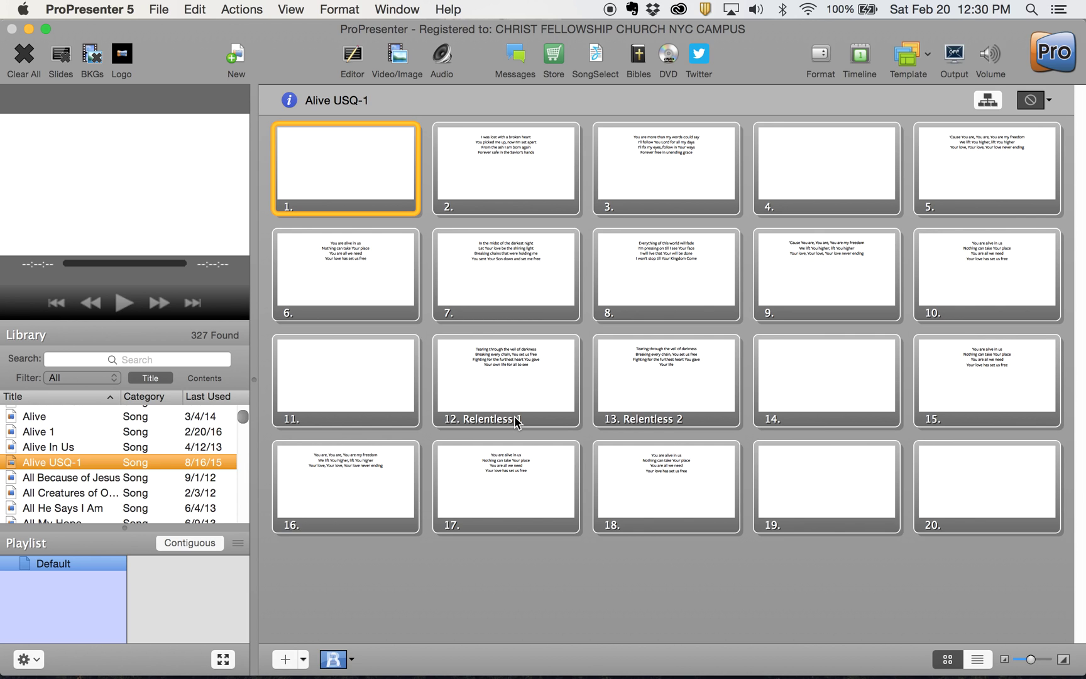
{"action": "right_click", "coordinate": [357, 155]}
{"action": "left_click", "coordinate": [376, 181]}
{"action": "scroll", "coordinate": [330, 480], "scroll_direction": "down", "scroll_amount": 5}
{"action": "scroll", "coordinate": [329, 481], "scroll_direction": "down", "scroll_amount": 5}
{"action": "scroll", "coordinate": [328, 480], "scroll_direction": "down", "scroll_amount": 2}
{"action": "scroll", "coordinate": [329, 480], "scroll_direction": "up", "scroll_amount": 10}
Apply the USQ Upper Third (Blk Font) template to every Alive USQ-1 slide.
{"action": "left_click", "coordinate": [343, 234]}
{"action": "left_click", "coordinate": [342, 166]}
{"action": "right_click", "coordinate": [342, 160]}
{"action": "left_click", "coordinate": [342, 159]}
{"action": "left_click", "coordinate": [328, 178]}
{"action": "key", "text": "super+a"}
{"action": "left_click", "coordinate": [911, 57]}
{"action": "left_click", "coordinate": [785, 237]}
Select blank slides 1, 4, 11, 14, 19 and 20 and bring up their slide options.
{"action": "left_click", "coordinate": [397, 177]}
{"action": "left_click", "coordinate": [352, 162]}
{"action": "left_click", "coordinate": [320, 438]}
{"action": "scroll", "coordinate": [320, 439], "scroll_direction": "down", "scroll_amount": 5}
{"action": "left_click", "coordinate": [319, 512]}
{"action": "scroll", "coordinate": [319, 512], "scroll_direction": "down", "scroll_amount": 4}
{"action": "left_click", "coordinate": [315, 537]}
{"action": "scroll", "coordinate": [316, 537], "scroll_direction": "down", "scroll_amount": 7}
{"action": "scroll", "coordinate": [315, 531], "scroll_direction": "down", "scroll_amount": 1}
{"action": "left_click", "coordinate": [315, 531]}
{"action": "scroll", "coordinate": [315, 531], "scroll_direction": "down", "scroll_amount": 2}
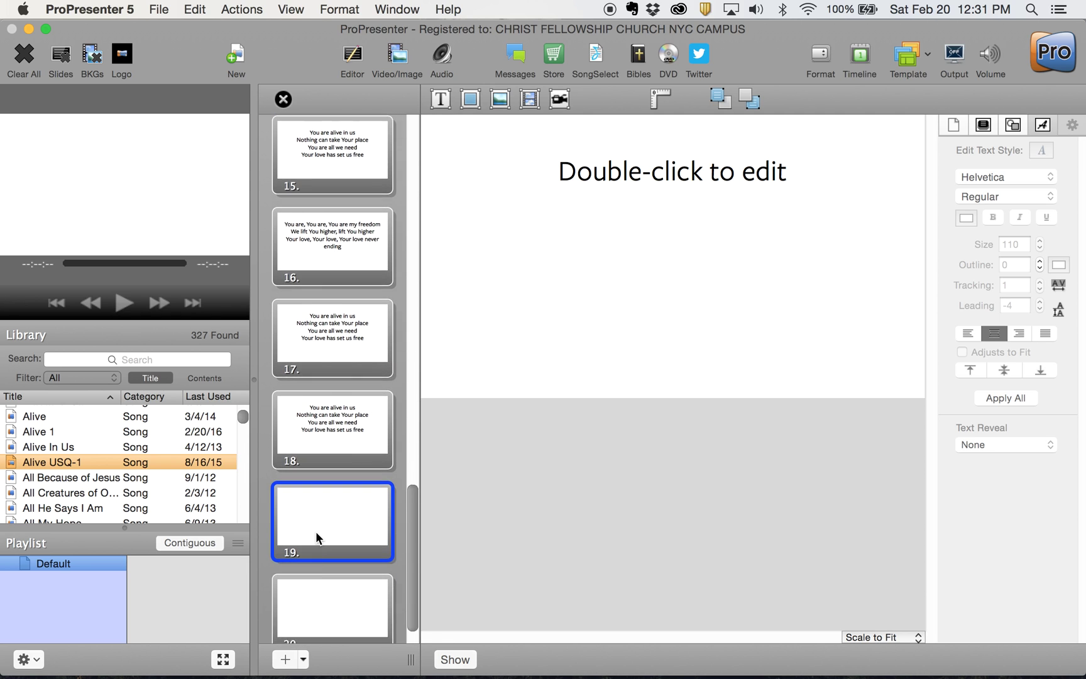
{"action": "left_click", "coordinate": [311, 573], "text": "shift"}
{"action": "right_click", "coordinate": [311, 572]}
Delete the selected blank slides and select the first lyric slide's text box.
{"action": "left_click", "coordinate": [342, 658]}
{"action": "scroll", "coordinate": [326, 389], "scroll_direction": "up", "scroll_amount": 5}
{"action": "scroll", "coordinate": [325, 389], "scroll_direction": "up", "scroll_amount": 2}
{"action": "scroll", "coordinate": [326, 389], "scroll_direction": "up", "scroll_amount": 1}
{"action": "left_click", "coordinate": [341, 147]}
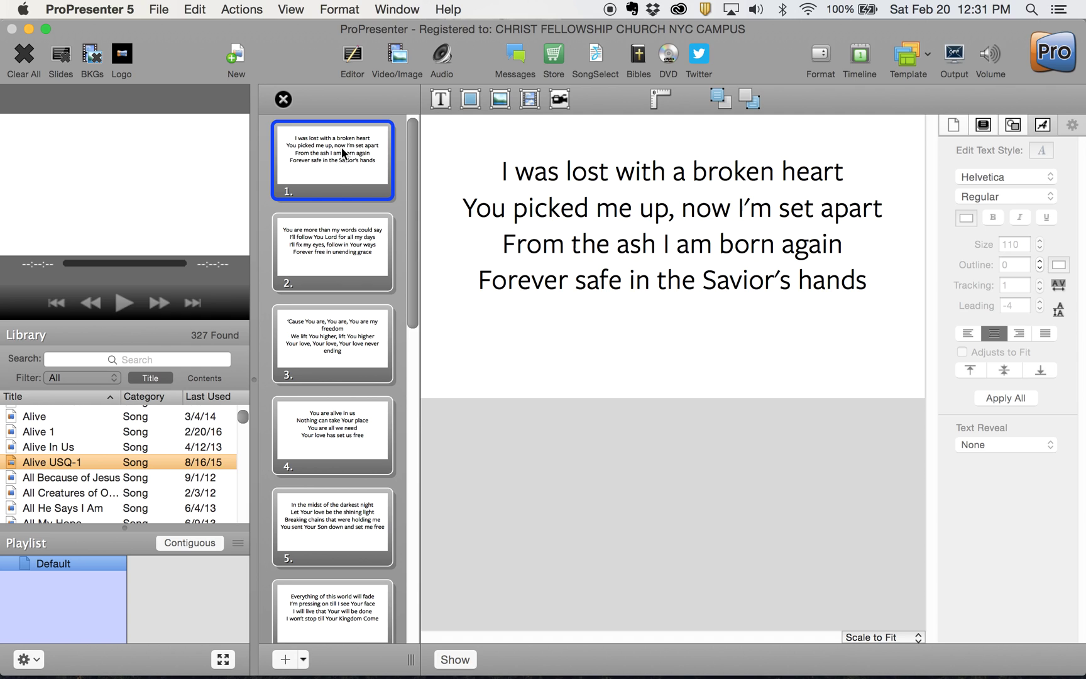
{"action": "left_click", "coordinate": [754, 222]}
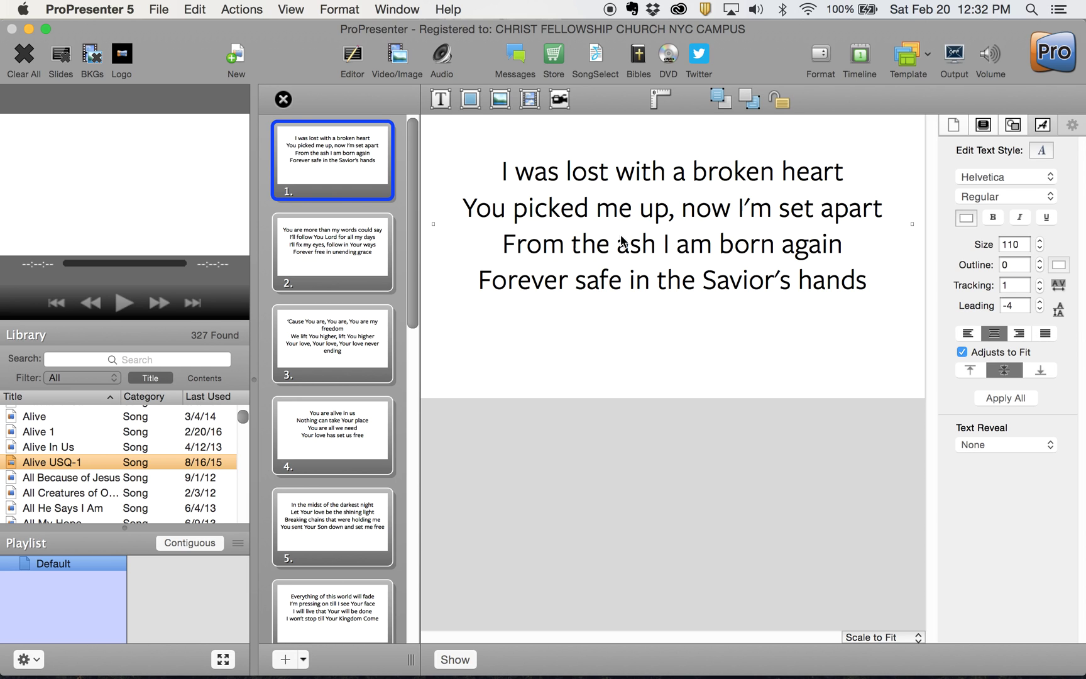
Split slides 1, 3 and 5 into two-line slides.
{"action": "left_click", "coordinate": [504, 242]}
{"action": "key", "text": "super+Return"}
{"action": "left_click", "coordinate": [338, 351]}
{"action": "left_click", "coordinate": [489, 232]}
{"action": "key", "text": "super+Return"}
{"action": "scroll", "coordinate": [342, 423], "scroll_direction": "down", "scroll_amount": 2}
{"action": "left_click", "coordinate": [342, 422]}
{"action": "left_click", "coordinate": [485, 246]}
{"action": "double_click", "coordinate": [484, 245]}
{"action": "key", "text": "super+Return"}
{"action": "key", "text": "super+Return"}
{"action": "scroll", "coordinate": [329, 540], "scroll_direction": "down", "scroll_amount": 3}
Split slide 8 so 'You are all we need' starts a new slide.
{"action": "left_click", "coordinate": [329, 541]}
{"action": "left_click", "coordinate": [574, 249]}
{"action": "left_click", "coordinate": [566, 238]}
{"action": "left_click", "coordinate": [566, 237]}
{"action": "key", "text": "super+Return"}
{"action": "scroll", "coordinate": [342, 505], "scroll_direction": "down", "scroll_amount": 5}
Split slides 10 and 12 into two-line slides and remove the leftover empty line.
{"action": "left_click", "coordinate": [350, 467]}
{"action": "left_click", "coordinate": [567, 247]}
{"action": "left_click", "coordinate": [455, 246]}
{"action": "key", "text": "super+Return"}
{"action": "scroll", "coordinate": [338, 475], "scroll_direction": "down", "scroll_amount": 3}
{"action": "left_click", "coordinate": [335, 501]}
{"action": "left_click", "coordinate": [527, 239]}
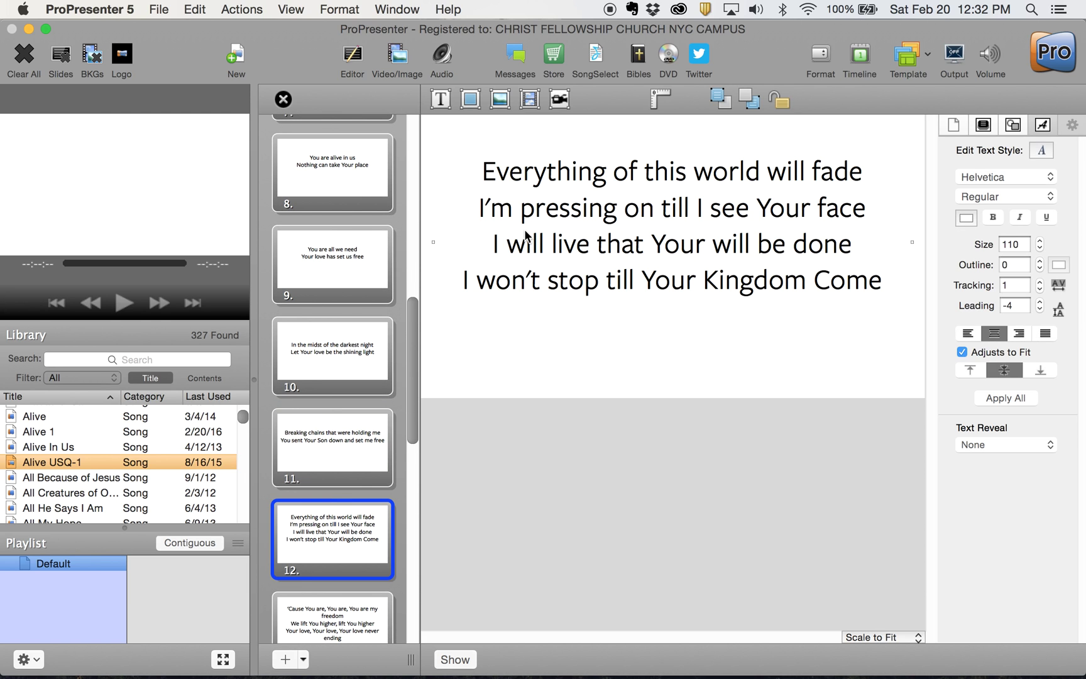
{"action": "left_click", "coordinate": [495, 244]}
{"action": "key", "text": "super+Return"}
{"action": "left_click", "coordinate": [698, 273]}
{"action": "key", "text": "BackSpace"}
{"action": "scroll", "coordinate": [353, 533], "scroll_direction": "down", "scroll_amount": 2}
{"action": "scroll", "coordinate": [346, 536], "scroll_direction": "down", "scroll_amount": 2}
{"action": "left_click", "coordinate": [345, 541]}
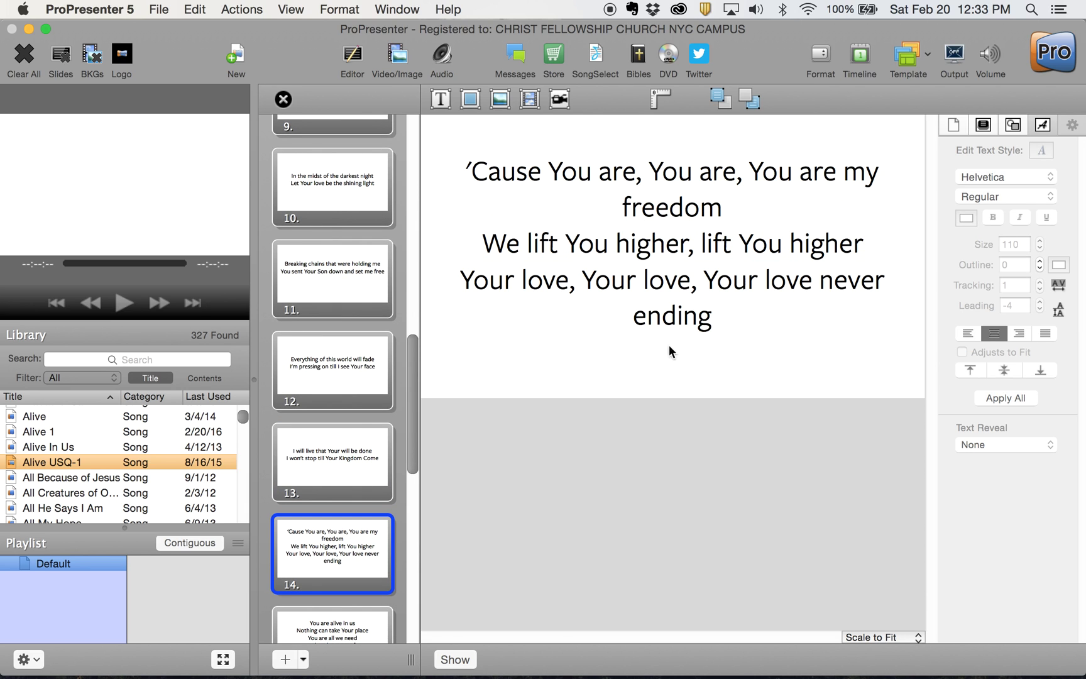
{"action": "scroll", "coordinate": [331, 543], "scroll_direction": "down", "scroll_amount": 2}
{"action": "scroll", "coordinate": [331, 543], "scroll_direction": "down", "scroll_amount": 3}
{"action": "scroll", "coordinate": [331, 526], "scroll_direction": "down", "scroll_amount": 2}
Delete the repeated slides 15, 16, 17, 18, 20 and 21 after the chorus.
{"action": "left_click", "coordinate": [343, 456]}
{"action": "scroll", "coordinate": [342, 456], "scroll_direction": "down", "scroll_amount": 2}
{"action": "scroll", "coordinate": [342, 455], "scroll_direction": "down", "scroll_amount": 2}
{"action": "left_click", "coordinate": [342, 451]}
{"action": "left_click", "coordinate": [323, 543]}
{"action": "scroll", "coordinate": [323, 543], "scroll_direction": "down", "scroll_amount": 2}
{"action": "scroll", "coordinate": [323, 543], "scroll_direction": "down", "scroll_amount": 1}
{"action": "scroll", "coordinate": [351, 337], "scroll_direction": "up", "scroll_amount": 3}
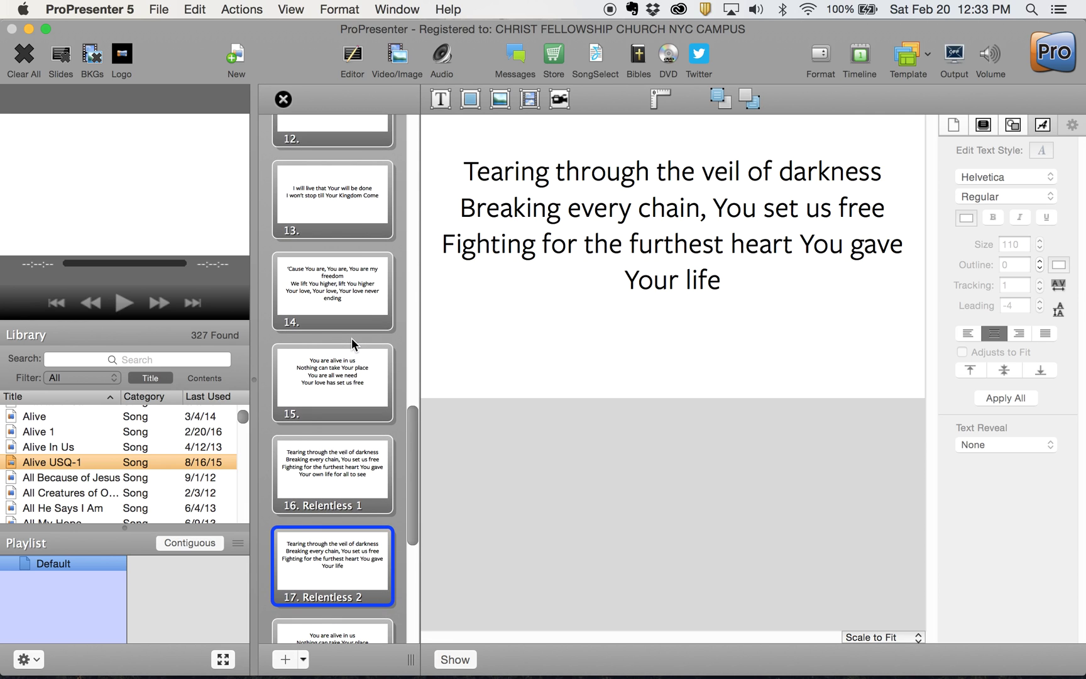
{"action": "left_click", "coordinate": [321, 467], "text": "shift"}
{"action": "left_click", "coordinate": [332, 388], "text": "shift"}
{"action": "scroll", "coordinate": [344, 457], "scroll_direction": "down", "scroll_amount": 6}
{"action": "left_click", "coordinate": [344, 457], "text": "shift"}
{"action": "scroll", "coordinate": [344, 457], "scroll_direction": "down", "scroll_amount": 3}
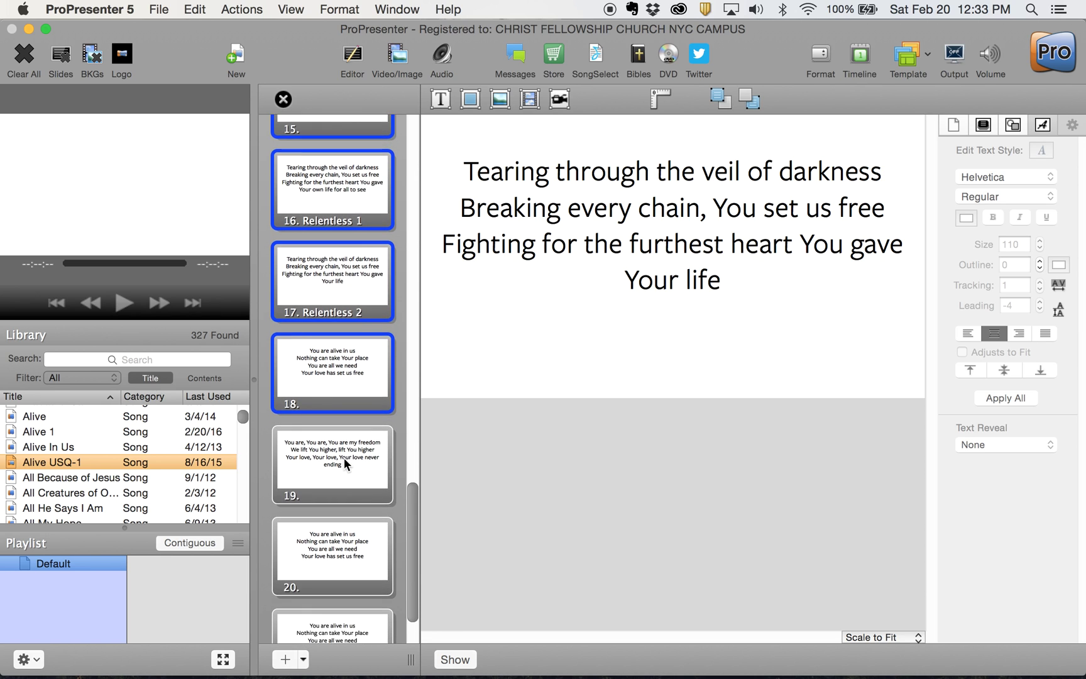
{"action": "scroll", "coordinate": [344, 457], "scroll_direction": "down", "scroll_amount": 2}
{"action": "left_click", "coordinate": [335, 498], "text": "super"}
{"action": "left_click", "coordinate": [331, 569], "text": "super"}
{"action": "right_click", "coordinate": [322, 495]}
{"action": "left_click", "coordinate": [366, 666]}
{"action": "key", "text": "Delete"}
{"action": "scroll", "coordinate": [307, 389], "scroll_direction": "up", "scroll_amount": 8}
{"action": "scroll", "coordinate": [303, 322], "scroll_direction": "up", "scroll_amount": 3}
{"action": "scroll", "coordinate": [332, 364], "scroll_direction": "down", "scroll_amount": 3}
{"action": "scroll", "coordinate": [332, 364], "scroll_direction": "down", "scroll_amount": 2}
{"action": "scroll", "coordinate": [333, 365], "scroll_direction": "down", "scroll_amount": 5}
{"action": "scroll", "coordinate": [332, 364], "scroll_direction": "down", "scroll_amount": 5}
{"action": "scroll", "coordinate": [331, 365], "scroll_direction": "down", "scroll_amount": 5}
{"action": "scroll", "coordinate": [331, 365], "scroll_direction": "down", "scroll_amount": 3}
Delete slide 14's lyrics from 'lift' through 'ending', plus the trailing space and comma.
{"action": "left_click", "coordinate": [347, 604]}
{"action": "double_click", "coordinate": [684, 287]}
{"action": "left_click_drag", "start_coordinate": [722, 282], "coordinate": [704, 207]}
{"action": "key", "text": "BackSpace"}
{"action": "key", "text": "BackSpace"}
{"action": "key", "text": "BackSpace"}
{"action": "left_click", "coordinate": [755, 344]}
{"action": "scroll", "coordinate": [341, 399], "scroll_direction": "up", "scroll_amount": 5}
{"action": "scroll", "coordinate": [341, 398], "scroll_direction": "up", "scroll_amount": 5}
{"action": "scroll", "coordinate": [341, 399], "scroll_direction": "up", "scroll_amount": 3}
Review slides 1–4, then put 'You are my freedom' on slide 5's second line, removing the comma.
{"action": "left_click", "coordinate": [353, 147]}
{"action": "left_click", "coordinate": [473, 253]}
{"action": "left_click", "coordinate": [343, 238]}
{"action": "left_click", "coordinate": [377, 333]}
{"action": "left_click", "coordinate": [338, 436]}
{"action": "left_click", "coordinate": [337, 522]}
{"action": "scroll", "coordinate": [336, 523], "scroll_direction": "down", "scroll_amount": 2}
{"action": "left_click", "coordinate": [756, 228]}
{"action": "key", "text": "Return"}
{"action": "left_click", "coordinate": [812, 227]}
{"action": "key", "text": "BackSpace"}
Break slide 7's lyrics into two lines after 'Your love,'.
{"action": "left_click", "coordinate": [320, 500]}
{"action": "scroll", "coordinate": [321, 498], "scroll_direction": "down", "scroll_amount": 2}
{"action": "left_click", "coordinate": [321, 498]}
{"action": "left_click", "coordinate": [705, 237]}
{"action": "double_click", "coordinate": [709, 232]}
{"action": "left_click", "coordinate": [708, 229]}
{"action": "key", "text": "BackSpace"}
{"action": "key", "text": "Return"}
{"action": "left_click", "coordinate": [796, 229]}
{"action": "key", "text": "BackSpace"}
{"action": "key", "text": "BackSpace"}
{"action": "scroll", "coordinate": [327, 520], "scroll_direction": "down", "scroll_amount": 2}
Review the lyrics on slides 8 through 14.
{"action": "left_click", "coordinate": [327, 521]}
{"action": "scroll", "coordinate": [328, 520], "scroll_direction": "down", "scroll_amount": 3}
{"action": "left_click", "coordinate": [328, 520]}
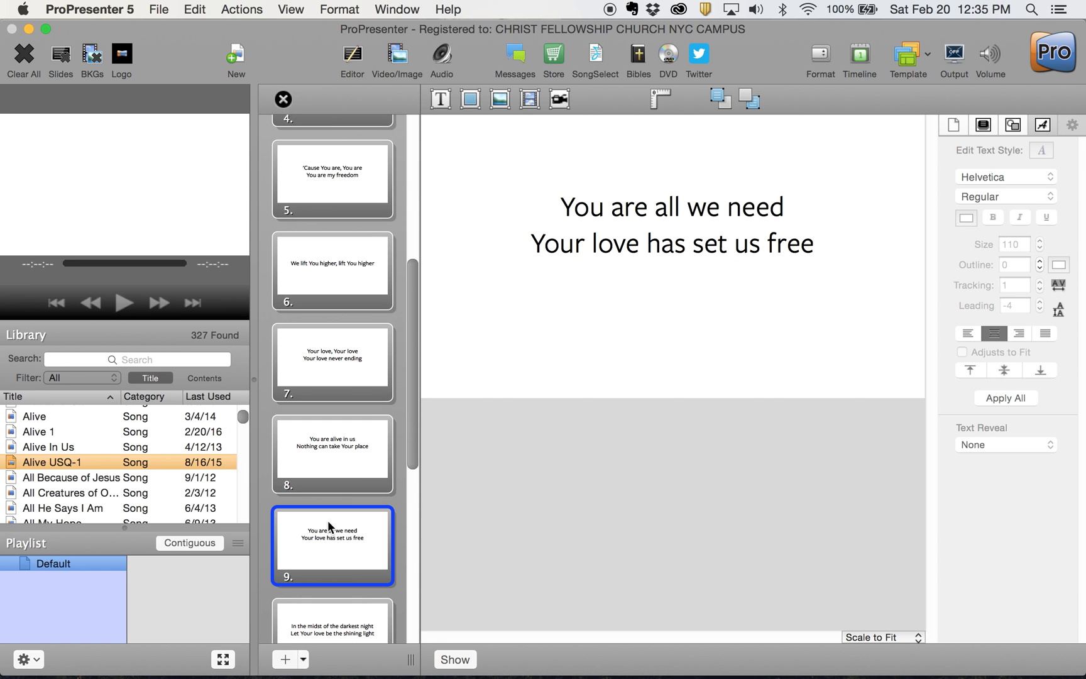
{"action": "scroll", "coordinate": [328, 519], "scroll_direction": "down", "scroll_amount": 3}
{"action": "left_click", "coordinate": [323, 556]}
{"action": "scroll", "coordinate": [322, 556], "scroll_direction": "down", "scroll_amount": 3}
{"action": "left_click", "coordinate": [323, 556]}
{"action": "scroll", "coordinate": [322, 556], "scroll_direction": "down", "scroll_amount": 3}
{"action": "left_click", "coordinate": [333, 517]}
{"action": "scroll", "coordinate": [328, 583], "scroll_direction": "down", "scroll_amount": 2}
{"action": "scroll", "coordinate": [335, 527], "scroll_direction": "down", "scroll_amount": 2}
{"action": "left_click", "coordinate": [334, 479]}
{"action": "left_click", "coordinate": [339, 582]}
{"action": "scroll", "coordinate": [351, 405], "scroll_direction": "up", "scroll_amount": 10}
Reapply the USQ Upper Third (Blk Font) template to all slides.
{"action": "left_click", "coordinate": [347, 156]}
{"action": "key", "text": "super+a"}
{"action": "left_click", "coordinate": [919, 60]}
{"action": "mouse_move", "coordinate": [475, 388]}
{"action": "left_click", "coordinate": [813, 237]}
Close the slide editor, deselect the slides, and bring up slide 1's options.
{"action": "left_click", "coordinate": [283, 100]}
{"action": "left_click", "coordinate": [851, 502]}
{"action": "right_click", "coordinate": [389, 194]}
{"action": "mouse_move", "coordinate": [442, 388]}
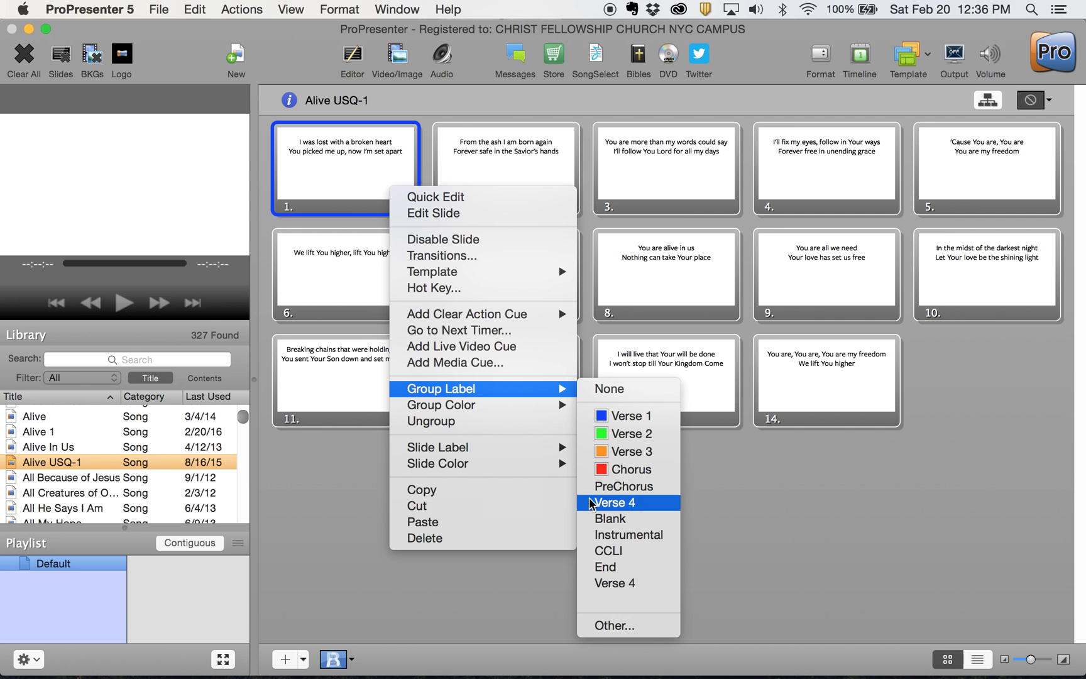
Dismiss slide 1's group label submenu without choosing a label.
{"action": "left_click", "coordinate": [710, 555]}
In Preferences' label settings, make the End group red.
{"action": "left_click", "coordinate": [109, 11]}
{"action": "left_click", "coordinate": [110, 124]}
{"action": "left_click", "coordinate": [430, 155]}
{"action": "scroll", "coordinate": [474, 476], "scroll_direction": "down", "scroll_amount": 2}
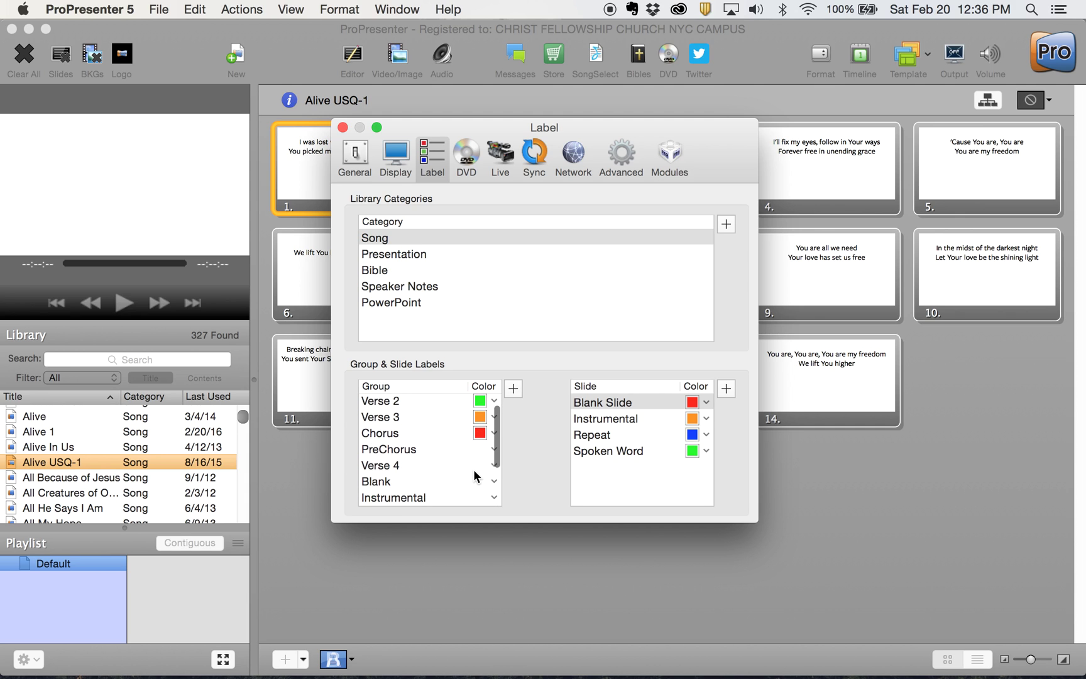
{"action": "scroll", "coordinate": [473, 476], "scroll_direction": "up", "scroll_amount": 2}
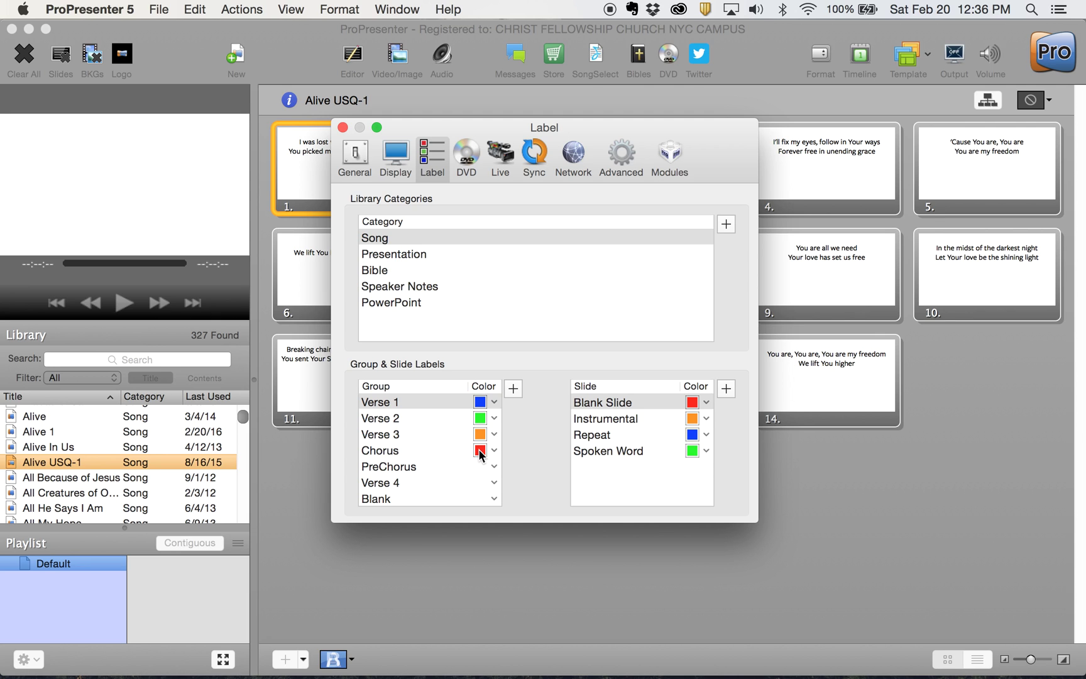
{"action": "scroll", "coordinate": [479, 451], "scroll_direction": "down", "scroll_amount": 2}
{"action": "scroll", "coordinate": [479, 449], "scroll_direction": "down", "scroll_amount": 2}
{"action": "scroll", "coordinate": [424, 467], "scroll_direction": "down", "scroll_amount": 1}
{"action": "left_click", "coordinate": [436, 458]}
{"action": "left_click", "coordinate": [442, 472]}
{"action": "left_click", "coordinate": [496, 472]}
{"action": "left_click", "coordinate": [526, 649]}
{"action": "scroll", "coordinate": [454, 433], "scroll_direction": "up", "scroll_amount": 3}
{"action": "scroll", "coordinate": [453, 434], "scroll_direction": "up", "scroll_amount": 1}
{"action": "scroll", "coordinate": [436, 430], "scroll_direction": "up", "scroll_amount": 1}
Colour Chorus yellow, PreChorus magenta and Verse 4 brown.
{"action": "left_click", "coordinate": [478, 451]}
{"action": "left_click", "coordinate": [509, 645]}
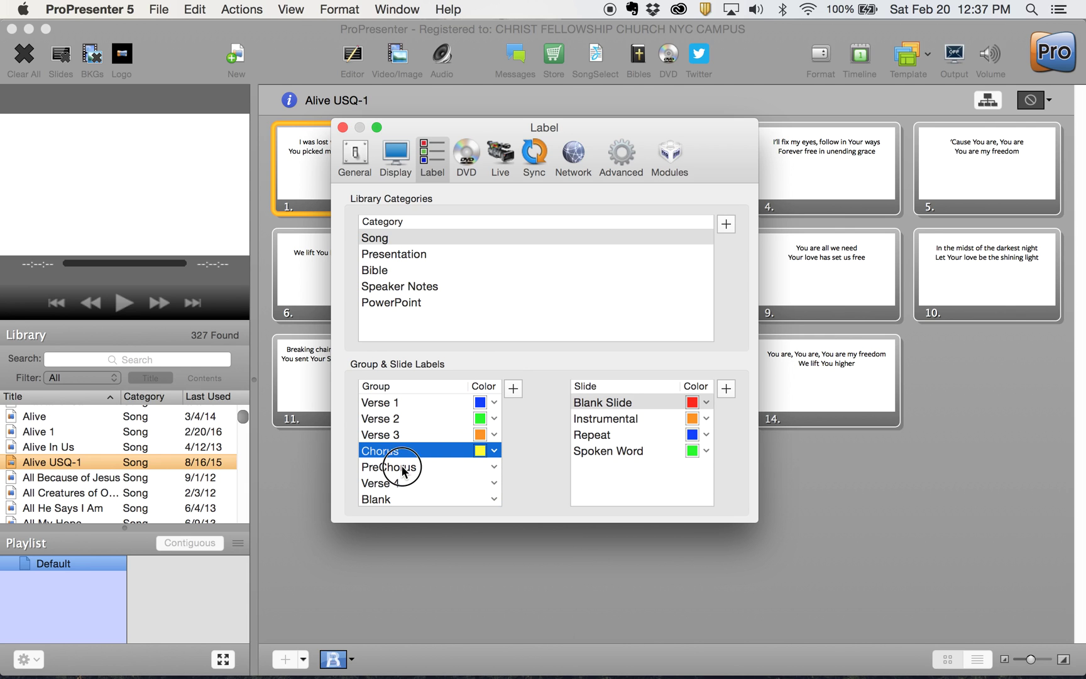
{"action": "left_click", "coordinate": [442, 468]}
{"action": "left_click", "coordinate": [493, 469]}
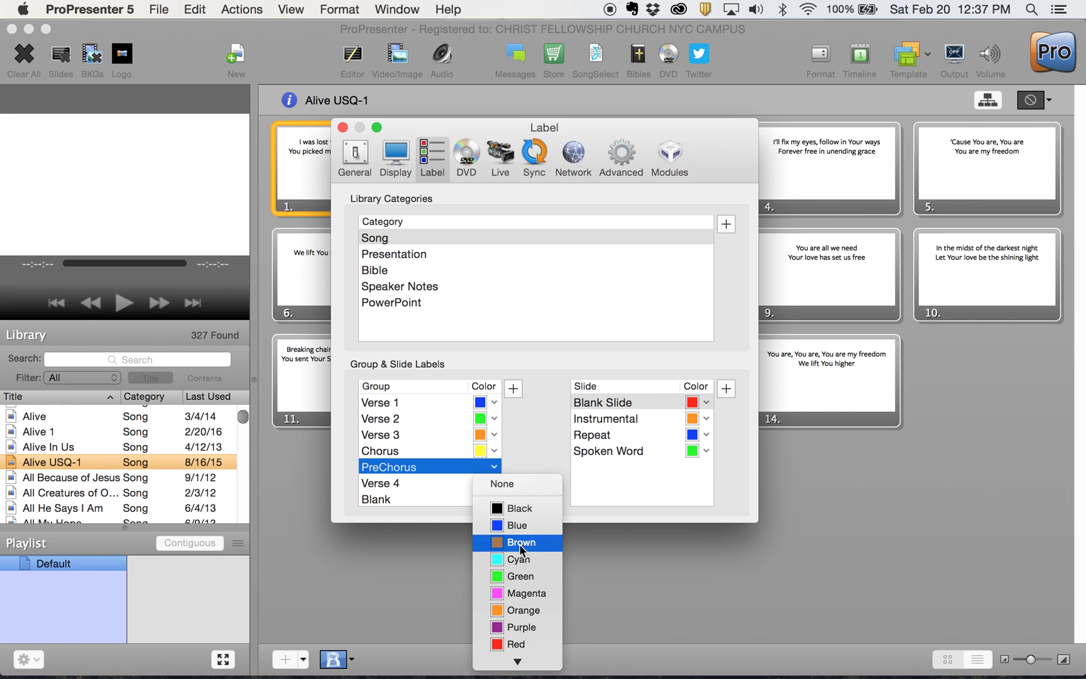
{"action": "left_click", "coordinate": [544, 593]}
{"action": "left_click", "coordinate": [497, 480]}
{"action": "left_click", "coordinate": [526, 563]}
{"action": "scroll", "coordinate": [424, 444], "scroll_direction": "down", "scroll_amount": 2}
Leave Blank uncoloured, make Instrumental purple and CCLI black, and add a new group label.
{"action": "left_click", "coordinate": [484, 469]}
{"action": "left_click", "coordinate": [517, 483]}
{"action": "left_click", "coordinate": [458, 485]}
{"action": "left_click", "coordinate": [492, 484]}
{"action": "left_click", "coordinate": [504, 644]}
{"action": "left_click", "coordinate": [490, 498]}
{"action": "left_click", "coordinate": [501, 540]}
{"action": "scroll", "coordinate": [477, 475], "scroll_direction": "down", "scroll_amount": 2}
{"action": "scroll", "coordinate": [477, 484], "scroll_direction": "down", "scroll_amount": 1}
{"action": "scroll", "coordinate": [412, 426], "scroll_direction": "up", "scroll_amount": 3}
{"action": "scroll", "coordinate": [411, 423], "scroll_direction": "down", "scroll_amount": 1}
{"action": "scroll", "coordinate": [412, 424], "scroll_direction": "down", "scroll_amount": 2}
{"action": "scroll", "coordinate": [452, 481], "scroll_direction": "up", "scroll_amount": 3}
{"action": "scroll", "coordinate": [452, 481], "scroll_direction": "up", "scroll_amount": 1}
{"action": "scroll", "coordinate": [453, 481], "scroll_direction": "up", "scroll_amount": 1}
{"action": "scroll", "coordinate": [452, 481], "scroll_direction": "down", "scroll_amount": 3}
{"action": "scroll", "coordinate": [451, 481], "scroll_direction": "down", "scroll_amount": 1}
{"action": "scroll", "coordinate": [413, 433], "scroll_direction": "up", "scroll_amount": 3}
{"action": "scroll", "coordinate": [414, 430], "scroll_direction": "up", "scroll_amount": 1}
{"action": "scroll", "coordinate": [414, 430], "scroll_direction": "down", "scroll_amount": 4}
{"action": "scroll", "coordinate": [413, 433], "scroll_direction": "down", "scroll_amount": 1}
{"action": "left_click", "coordinate": [385, 484]}
{"action": "left_click", "coordinate": [515, 392]}
{"action": "scroll", "coordinate": [409, 423], "scroll_direction": "up", "scroll_amount": 3}
{"action": "scroll", "coordinate": [409, 423], "scroll_direction": "up", "scroll_amount": 2}
{"action": "scroll", "coordinate": [398, 490], "scroll_direction": "down", "scroll_amount": 1}
{"action": "scroll", "coordinate": [407, 493], "scroll_direction": "down", "scroll_amount": 1}
{"action": "scroll", "coordinate": [405, 487], "scroll_direction": "down", "scroll_amount": 1}
{"action": "scroll", "coordinate": [405, 487], "scroll_direction": "down", "scroll_amount": 1}
{"action": "scroll", "coordinate": [406, 487], "scroll_direction": "down", "scroll_amount": 1}
{"action": "double_click", "coordinate": [397, 482]}
{"action": "type", "text": "PreChorus 2"}
Name the new group PreChorus 2 and colour it magenta.
{"action": "left_click", "coordinate": [436, 498]}
{"action": "scroll", "coordinate": [434, 440], "scroll_direction": "up", "scroll_amount": 3}
{"action": "scroll", "coordinate": [480, 452], "scroll_direction": "down", "scroll_amount": 3}
{"action": "left_click", "coordinate": [489, 482]}
{"action": "left_click", "coordinate": [514, 606]}
{"action": "left_click", "coordinate": [478, 495]}
{"action": "left_click", "coordinate": [517, 394]}
Add a cyan Bridge group label and close the label preferences.
{"action": "left_click", "coordinate": [512, 389]}
{"action": "type", "text": "Bridge"}
{"action": "left_click", "coordinate": [494, 499]}
{"action": "left_click", "coordinate": [516, 588]}
{"action": "left_click", "coordinate": [433, 480]}
{"action": "left_click", "coordinate": [494, 481]}
{"action": "left_click", "coordinate": [494, 481]}
{"action": "scroll", "coordinate": [422, 429], "scroll_direction": "up", "scroll_amount": 2}
{"action": "scroll", "coordinate": [422, 428], "scroll_direction": "up", "scroll_amount": 1}
{"action": "scroll", "coordinate": [422, 429], "scroll_direction": "up", "scroll_amount": 1}
{"action": "scroll", "coordinate": [422, 428], "scroll_direction": "up", "scroll_amount": 2}
{"action": "scroll", "coordinate": [449, 478], "scroll_direction": "down", "scroll_amount": 2}
{"action": "scroll", "coordinate": [450, 478], "scroll_direction": "down", "scroll_amount": 1}
{"action": "scroll", "coordinate": [464, 480], "scroll_direction": "down", "scroll_amount": 1}
{"action": "scroll", "coordinate": [461, 484], "scroll_direction": "down", "scroll_amount": 2}
{"action": "left_click", "coordinate": [343, 126]}
In Chrome, open the Alive Default Arrangement page in Planning Center and its lyrics PDF.
{"action": "key", "text": "ctrl+Left"}
{"action": "left_click", "coordinate": [140, 38]}
{"action": "scroll", "coordinate": [347, 272], "scroll_direction": "up", "scroll_amount": 3}
{"action": "left_click", "coordinate": [48, 364]}
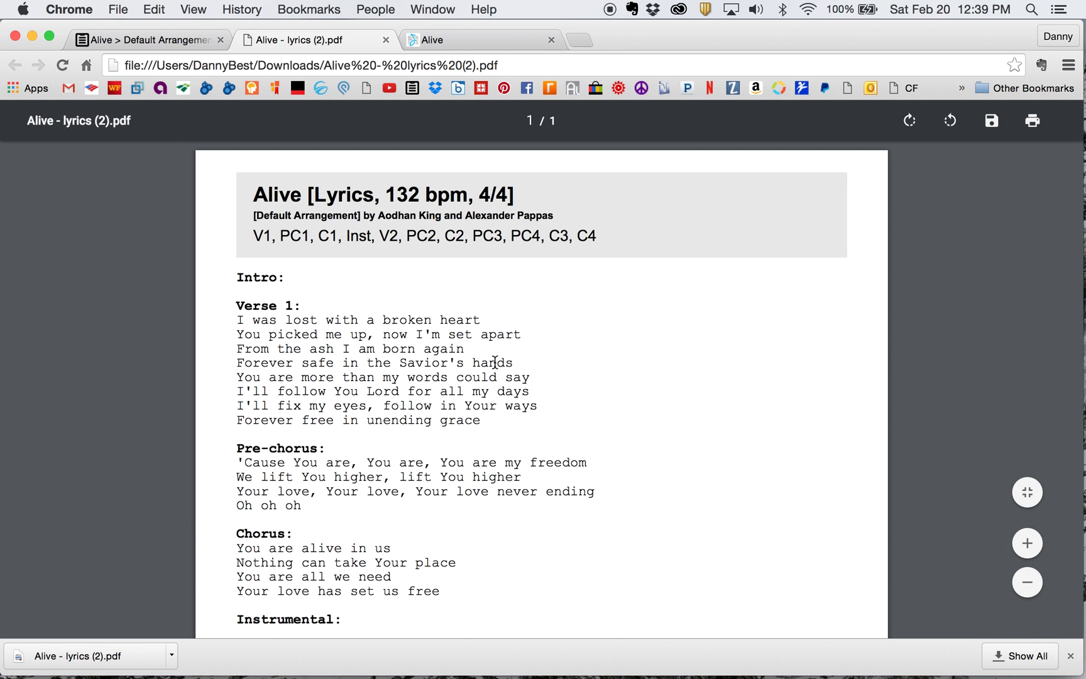
{"action": "scroll", "coordinate": [573, 406], "scroll_direction": "down", "scroll_amount": 3}
{"action": "scroll", "coordinate": [573, 405], "scroll_direction": "down", "scroll_amount": 4}
{"action": "scroll", "coordinate": [574, 413], "scroll_direction": "up", "scroll_amount": 1}
{"action": "scroll", "coordinate": [573, 414], "scroll_direction": "up", "scroll_amount": 1}
{"action": "scroll", "coordinate": [573, 414], "scroll_direction": "up", "scroll_amount": 3}
{"action": "scroll", "coordinate": [573, 408], "scroll_direction": "up", "scroll_amount": 1}
Review the Alive lyrics on SongSelect, going through its Overview and Lyrics pages.
{"action": "left_click", "coordinate": [469, 36]}
{"action": "scroll", "coordinate": [453, 302], "scroll_direction": "up", "scroll_amount": 2}
{"action": "scroll", "coordinate": [453, 298], "scroll_direction": "up", "scroll_amount": 10}
{"action": "scroll", "coordinate": [452, 297], "scroll_direction": "up", "scroll_amount": 3}
{"action": "scroll", "coordinate": [452, 297], "scroll_direction": "up", "scroll_amount": 2}
{"action": "scroll", "coordinate": [453, 298], "scroll_direction": "up", "scroll_amount": 1}
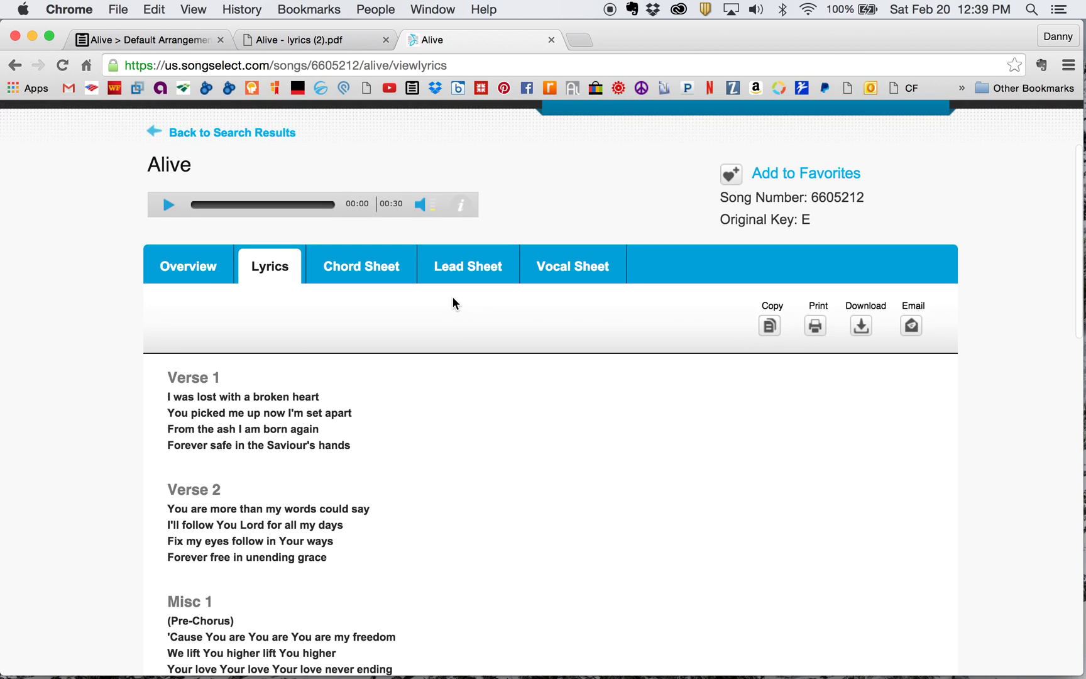
{"action": "scroll", "coordinate": [451, 296], "scroll_direction": "up", "scroll_amount": 2}
{"action": "scroll", "coordinate": [452, 296], "scroll_direction": "up", "scroll_amount": 1}
{"action": "scroll", "coordinate": [452, 296], "scroll_direction": "down", "scroll_amount": 3}
{"action": "scroll", "coordinate": [451, 296], "scroll_direction": "down", "scroll_amount": 3}
{"action": "scroll", "coordinate": [452, 296], "scroll_direction": "up", "scroll_amount": 2}
{"action": "scroll", "coordinate": [452, 295], "scroll_direction": "up", "scroll_amount": 1}
{"action": "left_click", "coordinate": [189, 283]}
{"action": "scroll", "coordinate": [453, 552], "scroll_direction": "down", "scroll_amount": 5}
{"action": "left_click", "coordinate": [272, 161]}
{"action": "scroll", "coordinate": [493, 565], "scroll_direction": "down", "scroll_amount": 5}
{"action": "scroll", "coordinate": [492, 565], "scroll_direction": "down", "scroll_amount": 4}
{"action": "scroll", "coordinate": [374, 574], "scroll_direction": "down", "scroll_amount": 3}
{"action": "scroll", "coordinate": [455, 591], "scroll_direction": "down", "scroll_amount": 4}
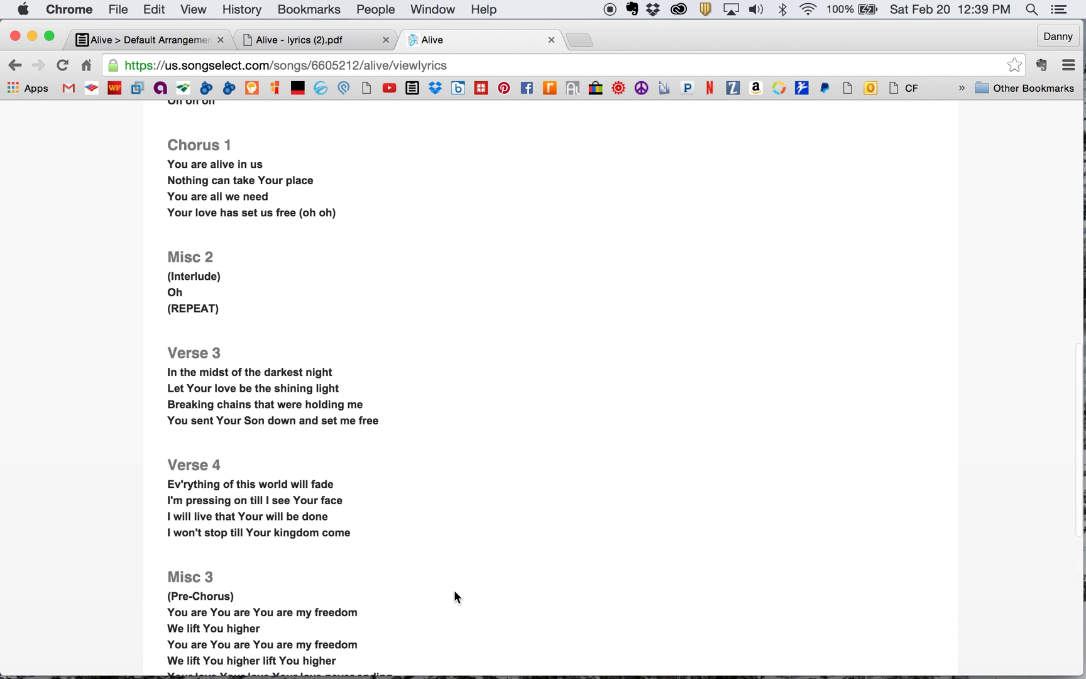
{"action": "scroll", "coordinate": [453, 596], "scroll_direction": "down", "scroll_amount": 3}
{"action": "scroll", "coordinate": [455, 590], "scroll_direction": "up", "scroll_amount": 3}
{"action": "scroll", "coordinate": [454, 591], "scroll_direction": "up", "scroll_amount": 5}
{"action": "scroll", "coordinate": [454, 590], "scroll_direction": "up", "scroll_amount": 2}
Back in ProPresenter, start a Verse 1 group at slide 1 and Verse 2 at slide 3.
{"action": "key", "text": "super+Tab"}
{"action": "right_click", "coordinate": [358, 172]}
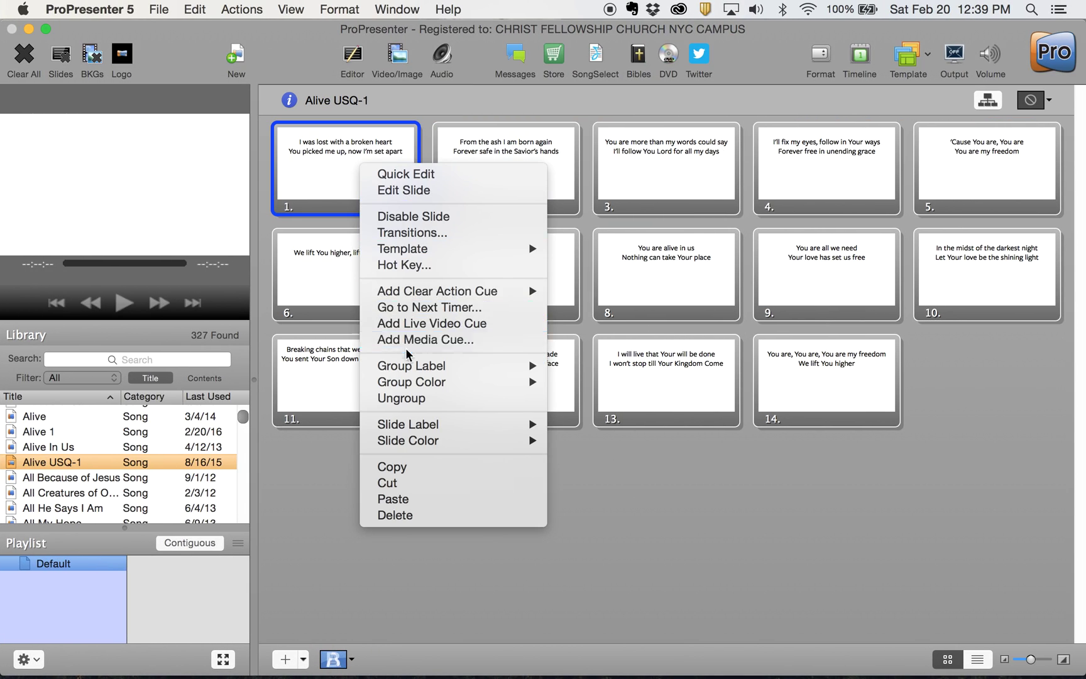
{"action": "mouse_move", "coordinate": [412, 367]}
{"action": "left_click", "coordinate": [592, 396]}
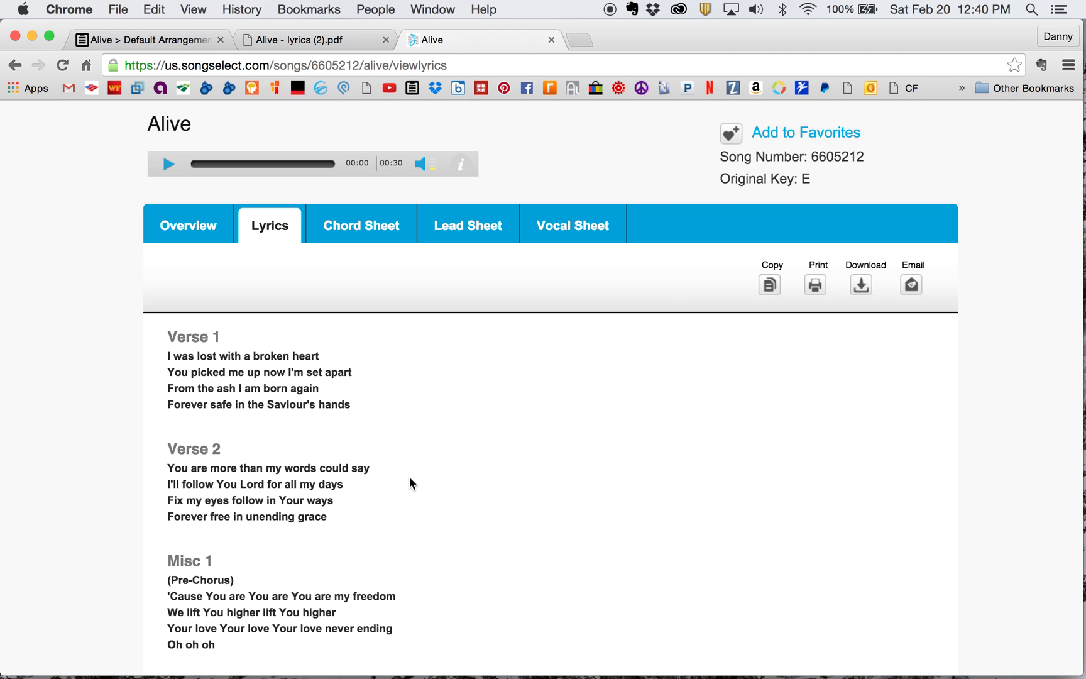
{"action": "scroll", "coordinate": [409, 477], "scroll_direction": "down", "scroll_amount": 2}
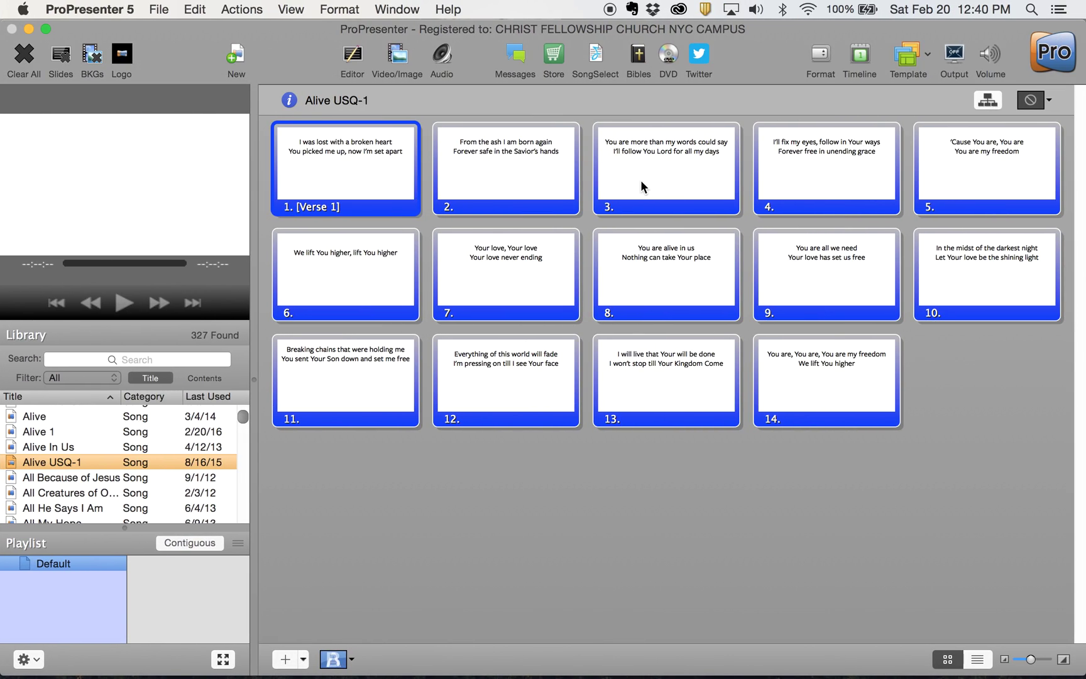
{"action": "right_click", "coordinate": [641, 179]}
{"action": "left_click", "coordinate": [876, 427]}
Start a PreChorus group at slide 5, Chorus at slide 8 and Verse 3 at slide 10.
{"action": "left_click", "coordinate": [950, 178]}
{"action": "right_click", "coordinate": [950, 178]}
{"action": "left_click", "coordinate": [1027, 472]}
{"action": "left_click", "coordinate": [659, 278]}
{"action": "right_click", "coordinate": [661, 278]}
{"action": "left_click", "coordinate": [894, 476]}
{"action": "left_click", "coordinate": [979, 274]}
{"action": "right_click", "coordinate": [979, 274]}
{"action": "left_click", "coordinate": [734, 460]}
Start a Verse 4 group at slide 12 and PreChorus 2 at slide 14.
{"action": "left_click", "coordinate": [498, 391]}
{"action": "right_click", "coordinate": [497, 392]}
{"action": "left_click", "coordinate": [716, 511]}
{"action": "left_click", "coordinate": [820, 390]}
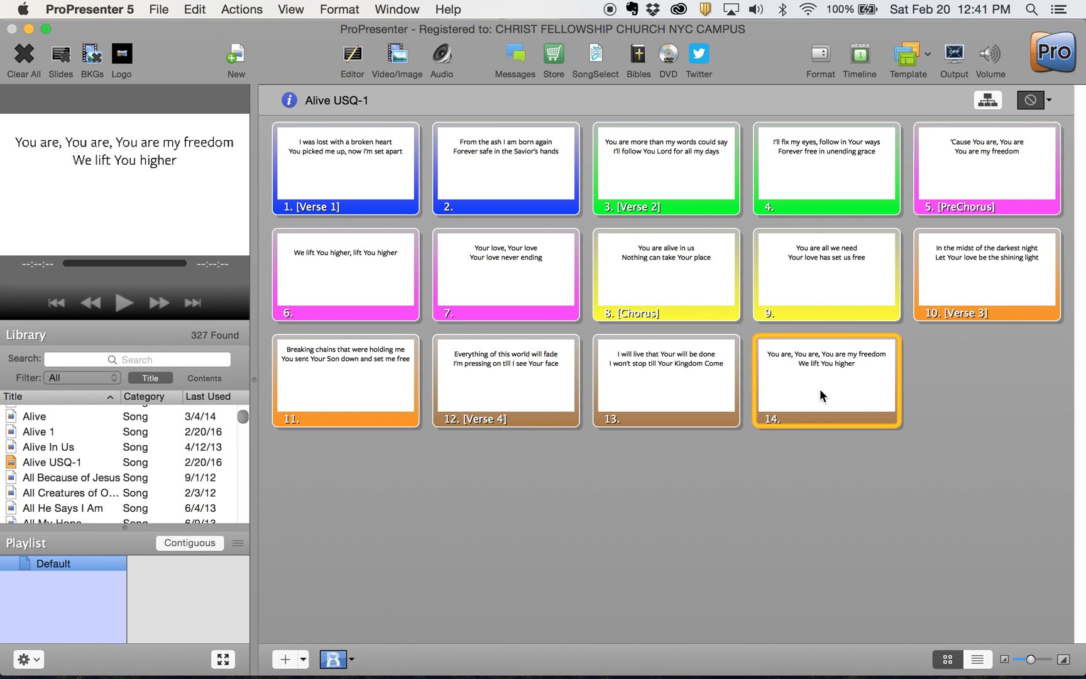
{"action": "right_click", "coordinate": [820, 389]}
{"action": "mouse_move", "coordinate": [882, 526]}
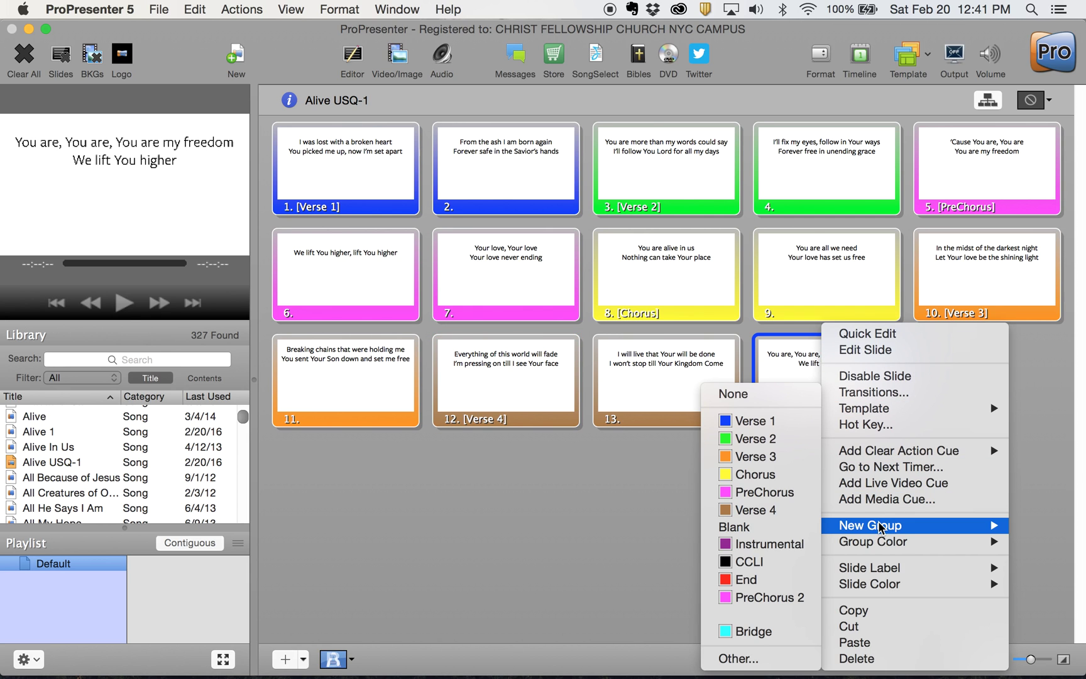
{"action": "left_click", "coordinate": [749, 596]}
Add three blank slides after slide 14.
{"action": "left_click", "coordinate": [282, 663]}
{"action": "left_click", "coordinate": [282, 665]}
{"action": "left_click", "coordinate": [282, 665]}
Make slide 15 a Blank group and slide 16 a CCLI group.
{"action": "left_click", "coordinate": [991, 366]}
{"action": "right_click", "coordinate": [989, 367]}
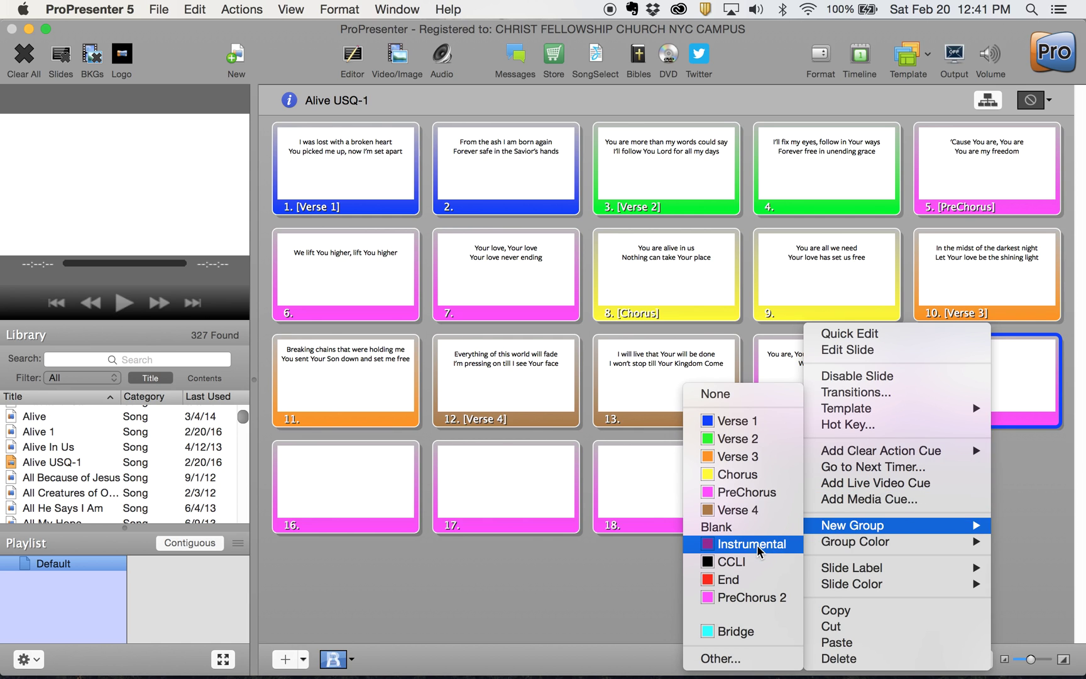
{"action": "left_click", "coordinate": [746, 527]}
{"action": "left_click", "coordinate": [371, 470]}
{"action": "right_click", "coordinate": [372, 469]}
{"action": "left_click", "coordinate": [620, 569]}
Make slide 17 an Instrumental group and slide 18 the End group.
{"action": "left_click", "coordinate": [509, 489]}
{"action": "right_click", "coordinate": [508, 488]}
{"action": "left_click", "coordinate": [742, 543]}
{"action": "right_click", "coordinate": [663, 468]}
{"action": "left_click", "coordinate": [886, 581]}
Create a new arrangement named Main for Alive USQ-1.
{"action": "left_click", "coordinate": [987, 102]}
{"action": "left_click", "coordinate": [286, 129]}
{"action": "left_click", "coordinate": [298, 172]}
{"action": "type", "text": "Main"}
{"action": "left_click", "coordinate": [644, 232]}
Check the arrangement list, then bring up Planning Center's Alive arrangement page in Chrome.
{"action": "left_click", "coordinate": [280, 130]}
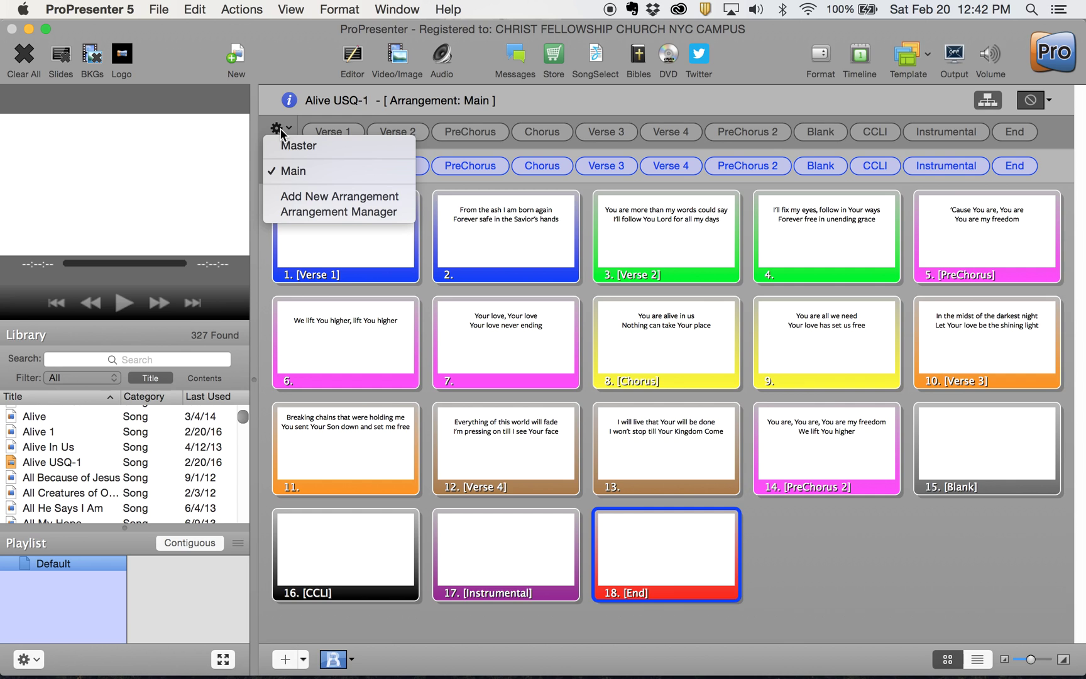
{"action": "left_click", "coordinate": [1052, 143]}
{"action": "key", "text": "super+Tab"}
{"action": "left_click", "coordinate": [113, 39]}
{"action": "scroll", "coordinate": [614, 525], "scroll_direction": "down", "scroll_amount": 3}
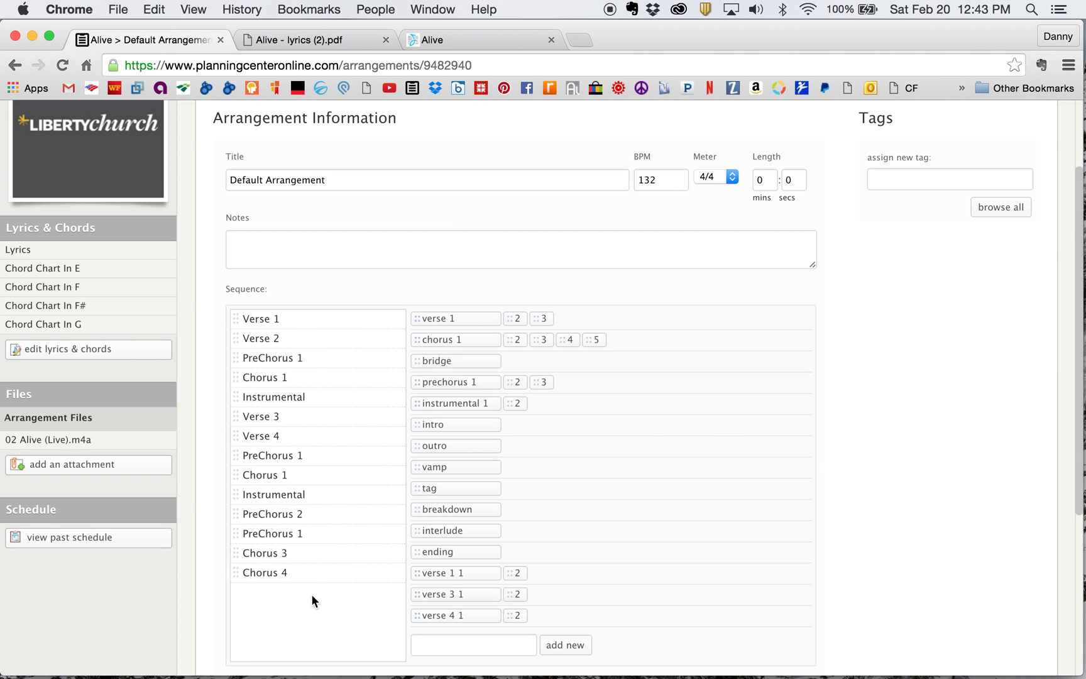
Return to ProPresenter and move CCLI toward the start of the Main arrangement.
{"action": "key", "text": "ctrl+Right"}
{"action": "left_click_drag", "start_coordinate": [856, 170], "coordinate": [306, 163]}
Place Blank right after CCLI, checking the sequence in Planning Center.
{"action": "left_click_drag", "start_coordinate": [868, 168], "coordinate": [366, 168]}
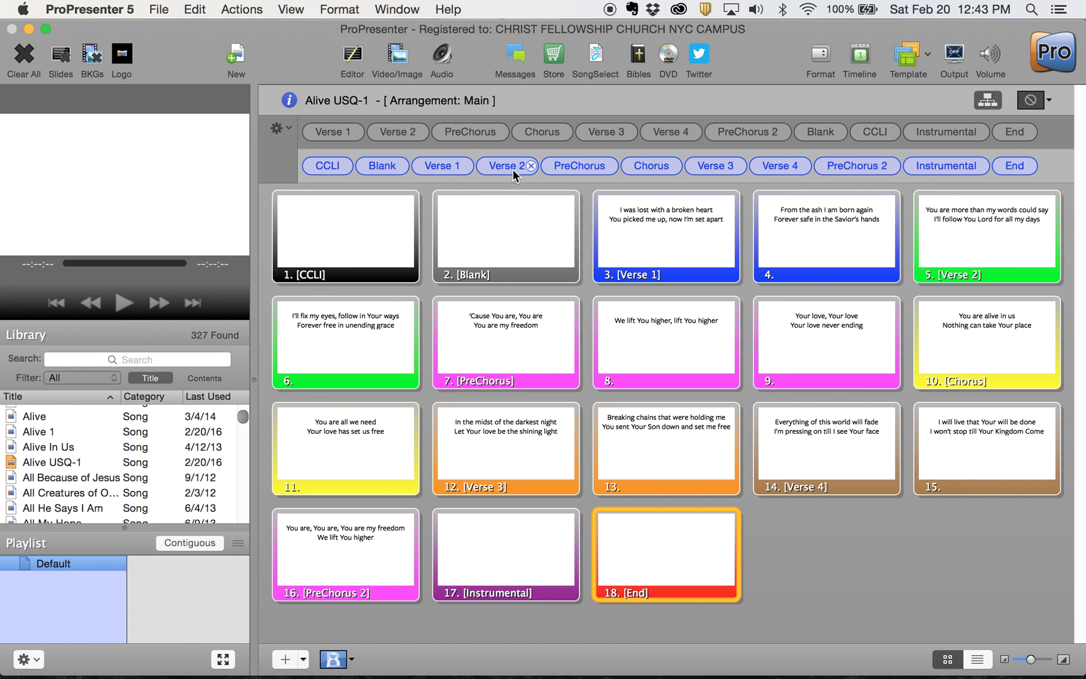
{"action": "key", "text": "ctrl+Left"}
{"action": "key", "text": "ctrl+Right"}
Move Instrumental to just after the first Chorus, ahead of Verse 3.
{"action": "left_click_drag", "start_coordinate": [930, 164], "coordinate": [701, 170]}
{"action": "left_click", "coordinate": [939, 133]}
{"action": "left_click_drag", "start_coordinate": [939, 132], "coordinate": [893, 139]}
{"action": "left_click_drag", "start_coordinate": [892, 139], "coordinate": [947, 126]}
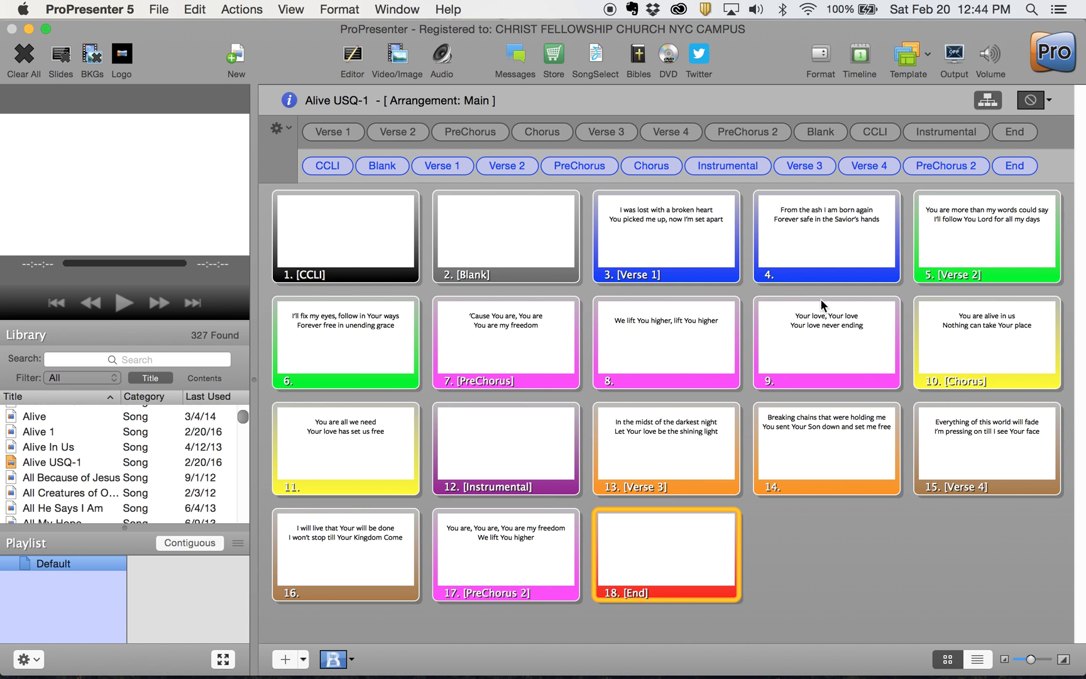
Re-insert Instrumental near Chorus, then check the sequence in Planning Center.
{"action": "mouse_move", "coordinate": [727, 165]}
{"action": "left_click", "coordinate": [764, 166]}
{"action": "left_click_drag", "start_coordinate": [925, 129], "coordinate": [685, 169]}
{"action": "key", "text": "ctrl+Left"}
{"action": "key", "text": "ctrl+Right"}
Add PreChorus, Chorus and Instrumental after Verse 4 in the Main arrangement.
{"action": "left_click_drag", "start_coordinate": [452, 127], "coordinate": [904, 170]}
{"action": "left_click_drag", "start_coordinate": [539, 132], "coordinate": [983, 162]}
{"action": "scroll", "coordinate": [928, 155], "scroll_direction": "right", "scroll_amount": 2}
{"action": "scroll", "coordinate": [930, 155], "scroll_direction": "right", "scroll_amount": 3}
{"action": "scroll", "coordinate": [930, 160], "scroll_direction": "right", "scroll_amount": 2}
{"action": "scroll", "coordinate": [930, 160], "scroll_direction": "right", "scroll_amount": 2}
{"action": "left_click_drag", "start_coordinate": [952, 132], "coordinate": [963, 166]}
{"action": "key", "text": "super+Tab"}
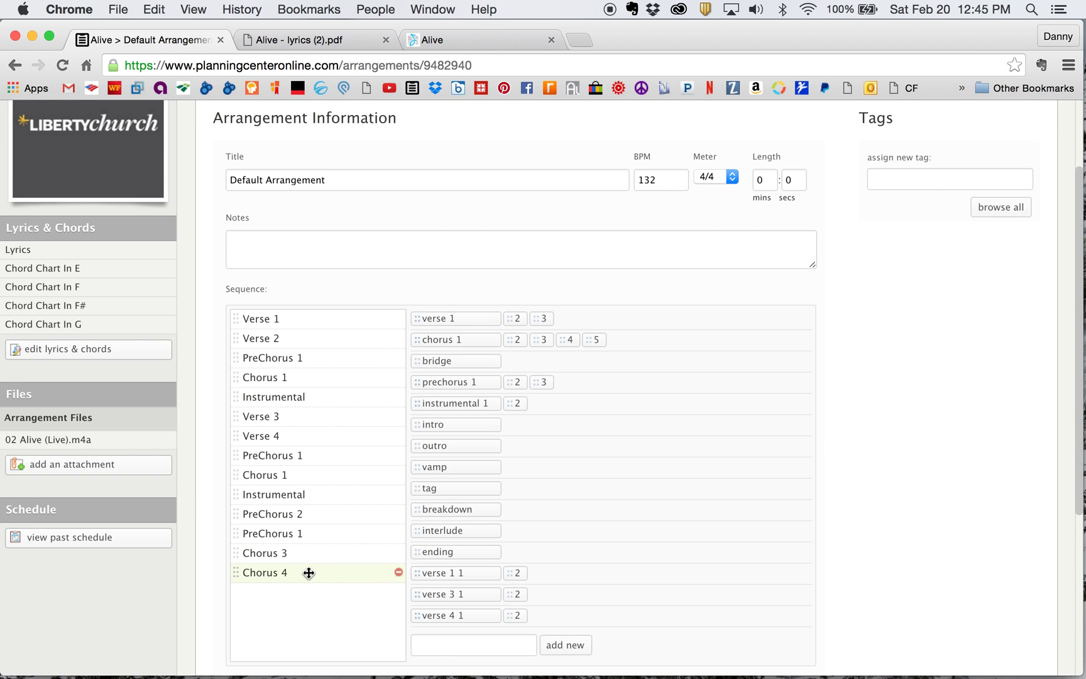
{"action": "key", "text": "ctrl+Right"}
{"action": "scroll", "coordinate": [934, 151], "scroll_direction": "right", "scroll_amount": 3}
{"action": "scroll", "coordinate": [916, 153], "scroll_direction": "right", "scroll_amount": 2}
{"action": "scroll", "coordinate": [822, 479], "scroll_direction": "down", "scroll_amount": 3}
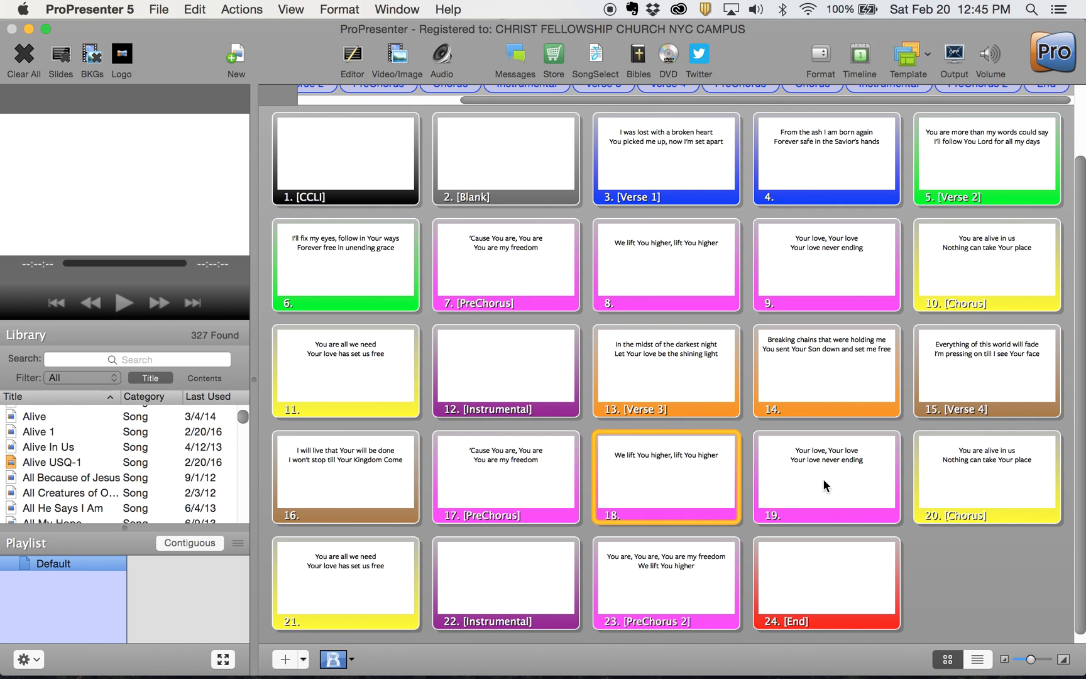
{"action": "scroll", "coordinate": [783, 441], "scroll_direction": "up", "scroll_amount": 3}
Add PreChorus and a Chorus after PreChorus 2, then hide the arrangement bars.
{"action": "left_click_drag", "start_coordinate": [456, 132], "coordinate": [1027, 163]}
{"action": "scroll", "coordinate": [983, 165], "scroll_direction": "right", "scroll_amount": 2}
{"action": "left_click_drag", "start_coordinate": [529, 134], "coordinate": [1031, 158]}
{"action": "left_click_drag", "start_coordinate": [529, 133], "coordinate": [1029, 166]}
{"action": "scroll", "coordinate": [969, 160], "scroll_direction": "right", "scroll_amount": 5}
{"action": "left_click", "coordinate": [986, 101]}
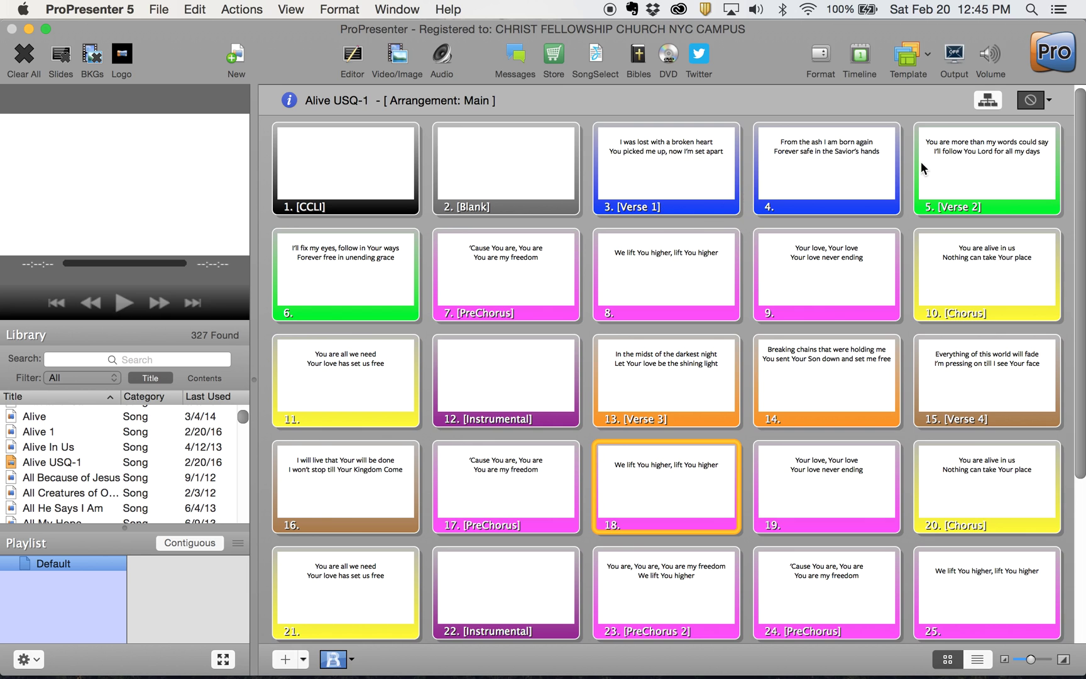
{"action": "scroll", "coordinate": [705, 422], "scroll_direction": "down", "scroll_amount": 3}
{"action": "scroll", "coordinate": [706, 422], "scroll_direction": "down", "scroll_amount": 2}
{"action": "scroll", "coordinate": [706, 423], "scroll_direction": "down", "scroll_amount": 3}
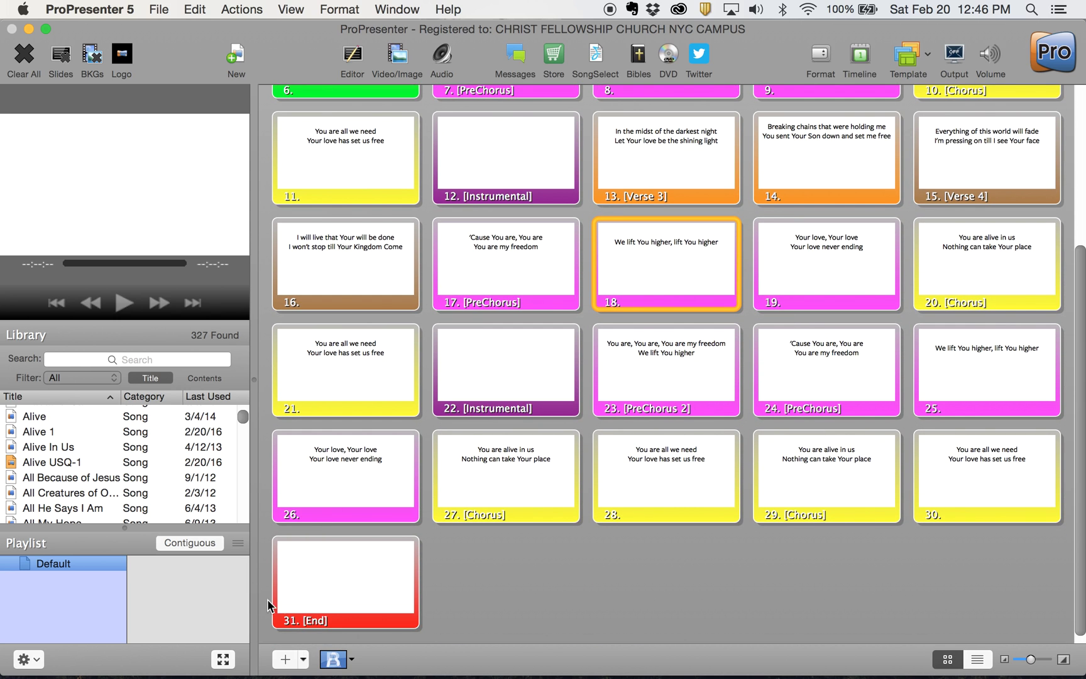
{"action": "scroll", "coordinate": [834, 392], "scroll_direction": "up", "scroll_amount": 5}
Reopen the arrangement editor, try Blank after Verse 4, then remove it.
{"action": "left_click", "coordinate": [987, 101]}
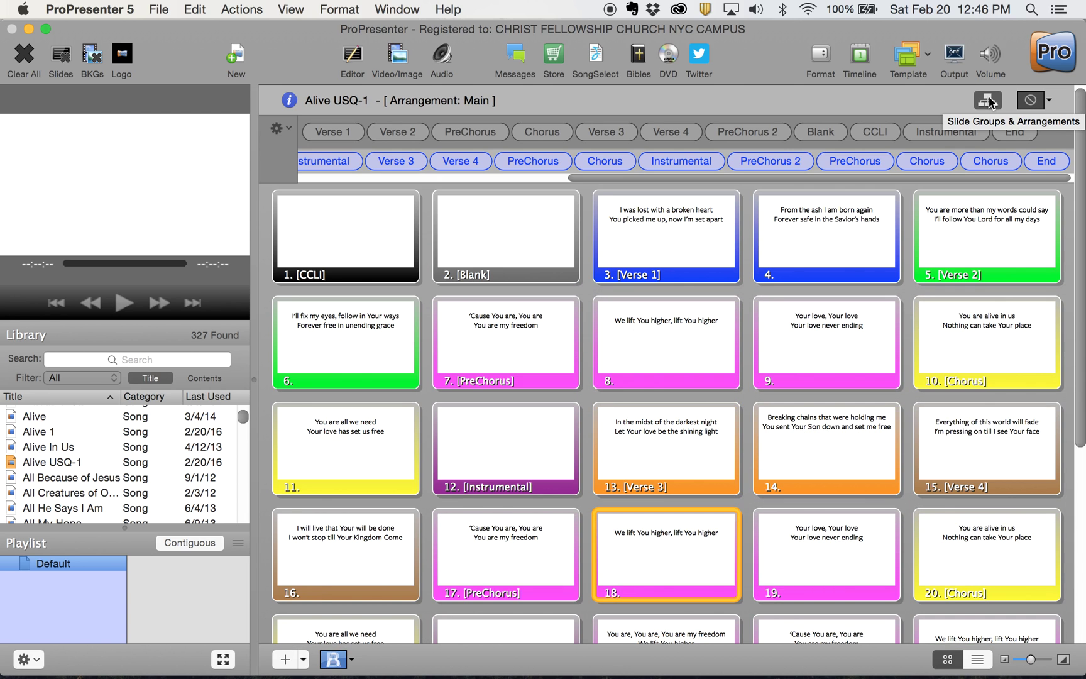
{"action": "left_click_drag", "start_coordinate": [808, 127], "coordinate": [500, 163]}
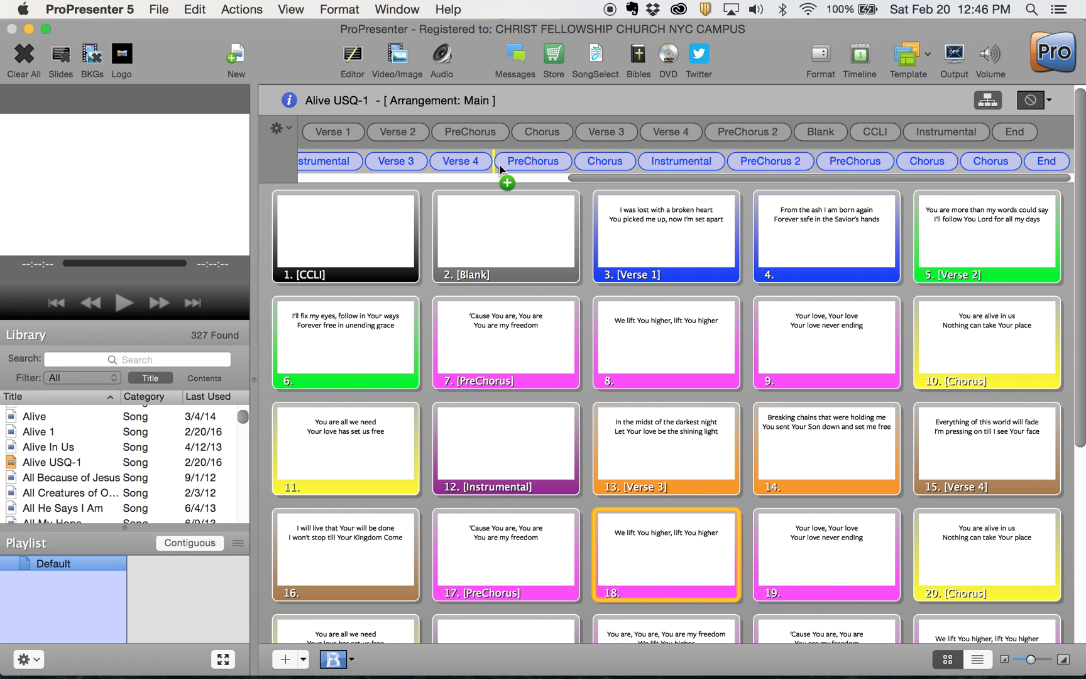
{"action": "scroll", "coordinate": [571, 416], "scroll_direction": "down", "scroll_amount": 2}
{"action": "scroll", "coordinate": [571, 415], "scroll_direction": "down", "scroll_amount": 2}
{"action": "scroll", "coordinate": [572, 416], "scroll_direction": "up", "scroll_amount": 3}
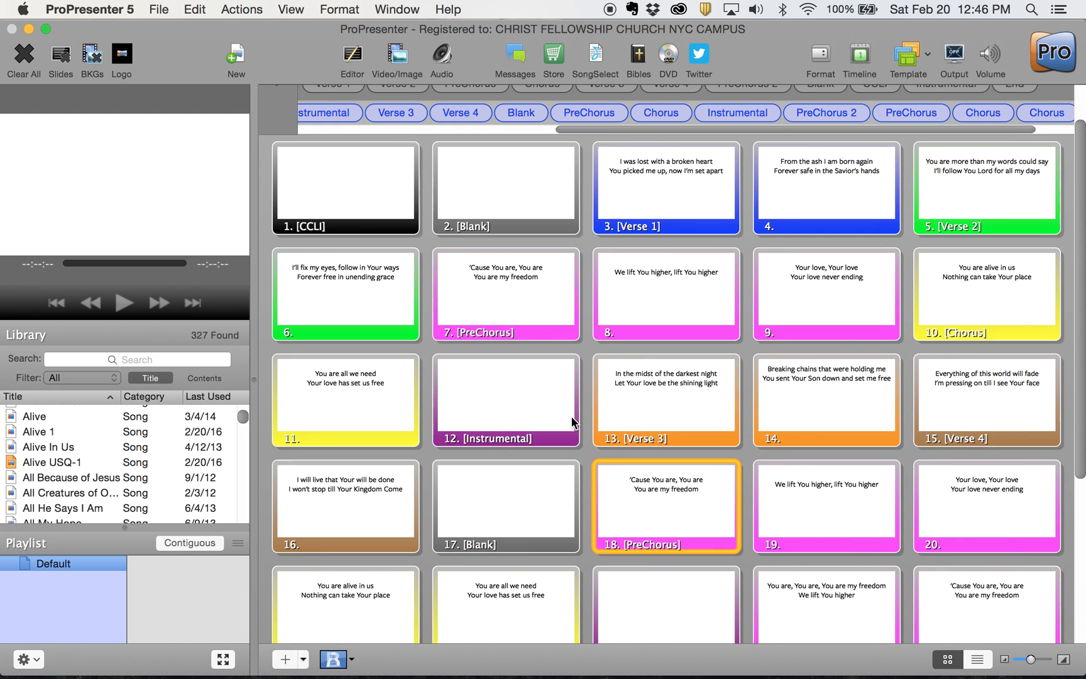
{"action": "scroll", "coordinate": [571, 416], "scroll_direction": "up", "scroll_amount": 1}
{"action": "left_click", "coordinate": [542, 137]}
{"action": "scroll", "coordinate": [724, 420], "scroll_direction": "down", "scroll_amount": 1}
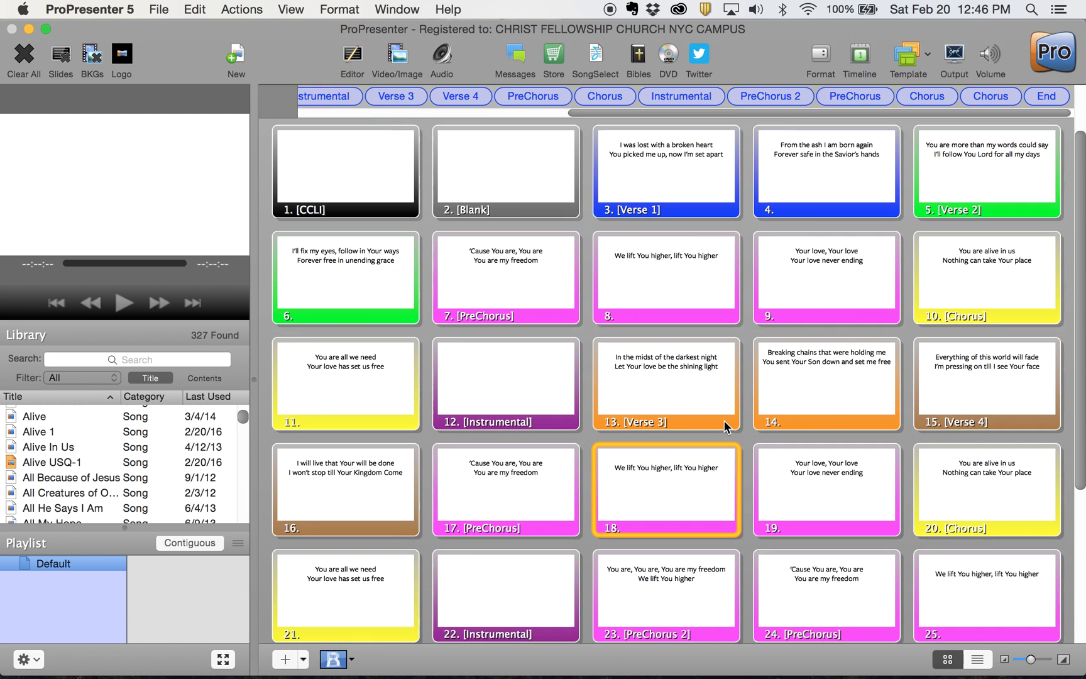
{"action": "scroll", "coordinate": [723, 420], "scroll_direction": "up", "scroll_amount": 2}
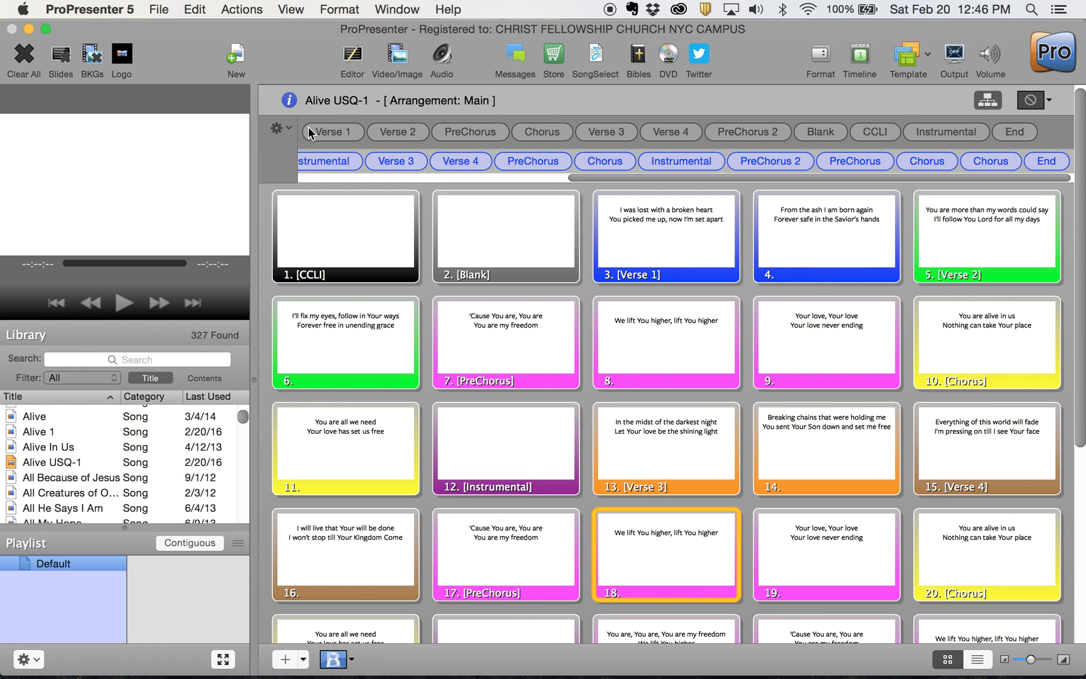